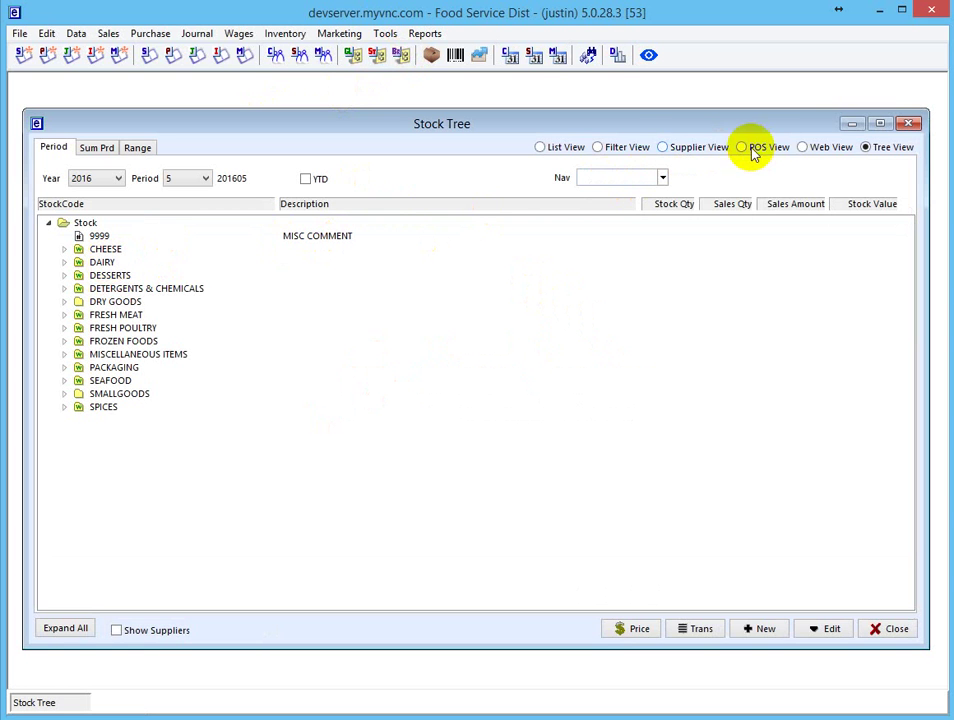
- Look at the stock in Filter View, return to Tree View, and browse the top-level folders from DRY GOODS to FROZEN FOODS and DAIRY
left_click(599, 148)
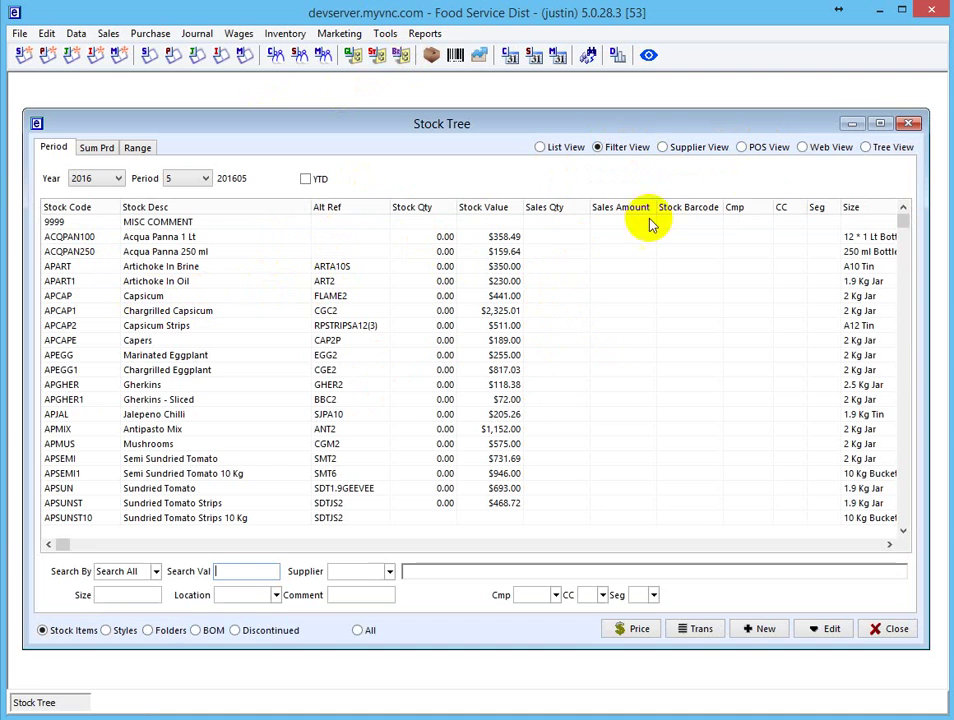
left_click(866, 148)
left_click(112, 302)
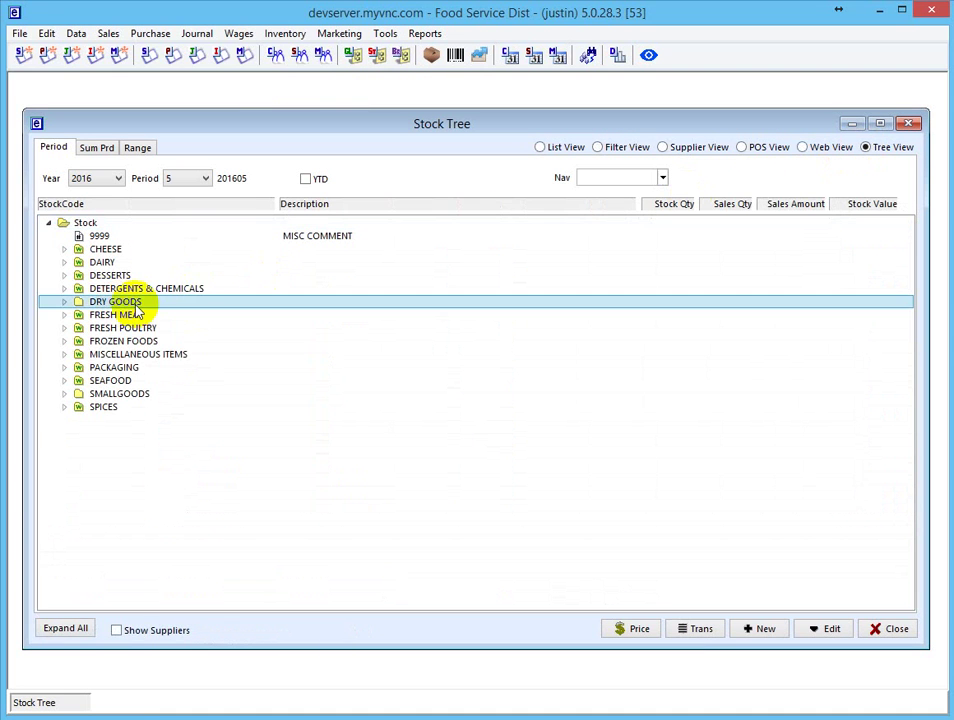
key("Down")
key("Down")
key("Down")
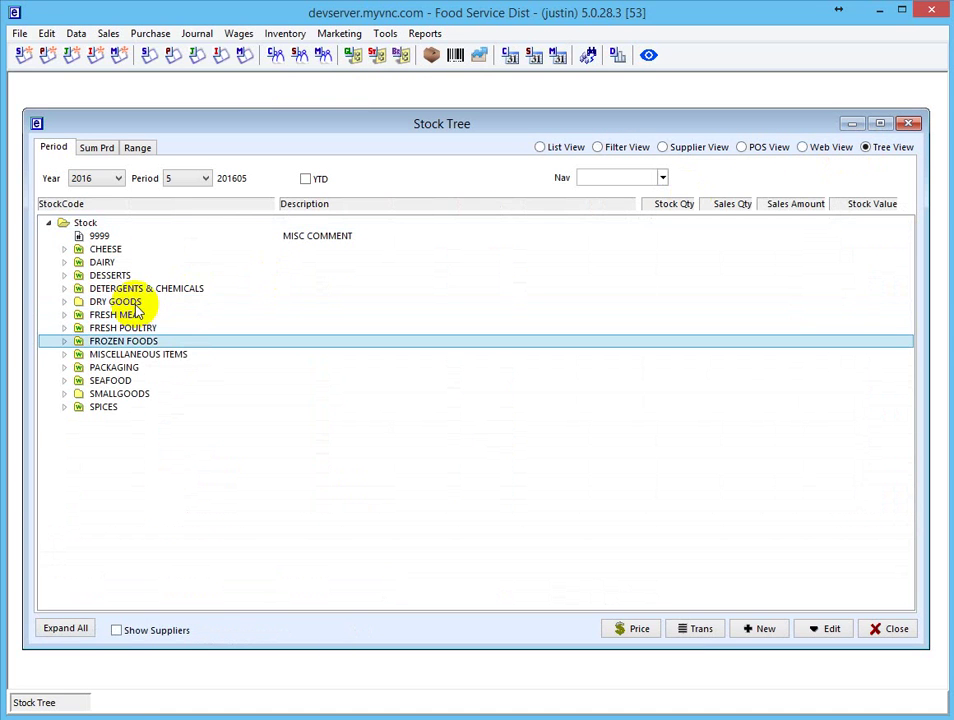
key("Up")
key("Up")
key("Up")
key("Up")
key("Up")
key("Up")
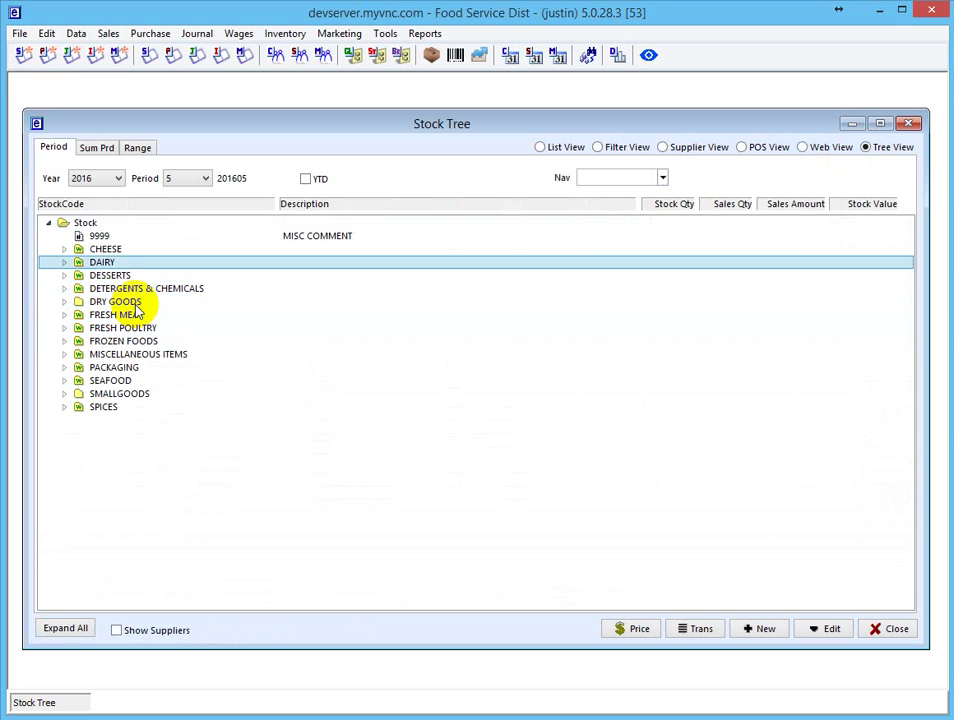
- Expand the DAIRY folder and its CREAM subfolder to view the stock items inside
key("Up")
key("Down")
key("Right")
key("Down")
key("Down")
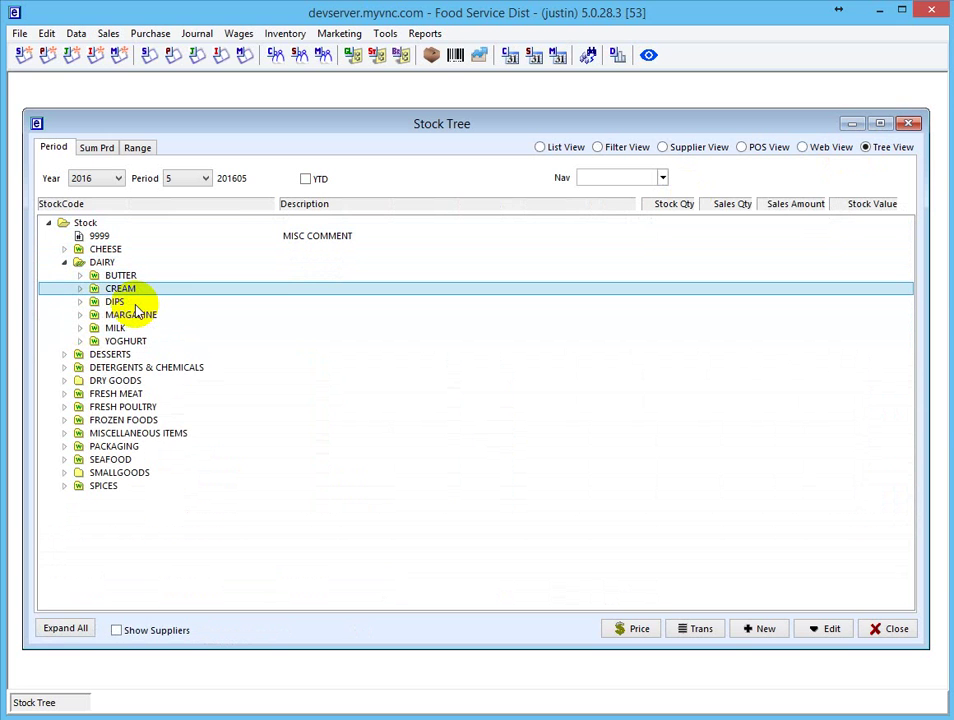
key("Right")
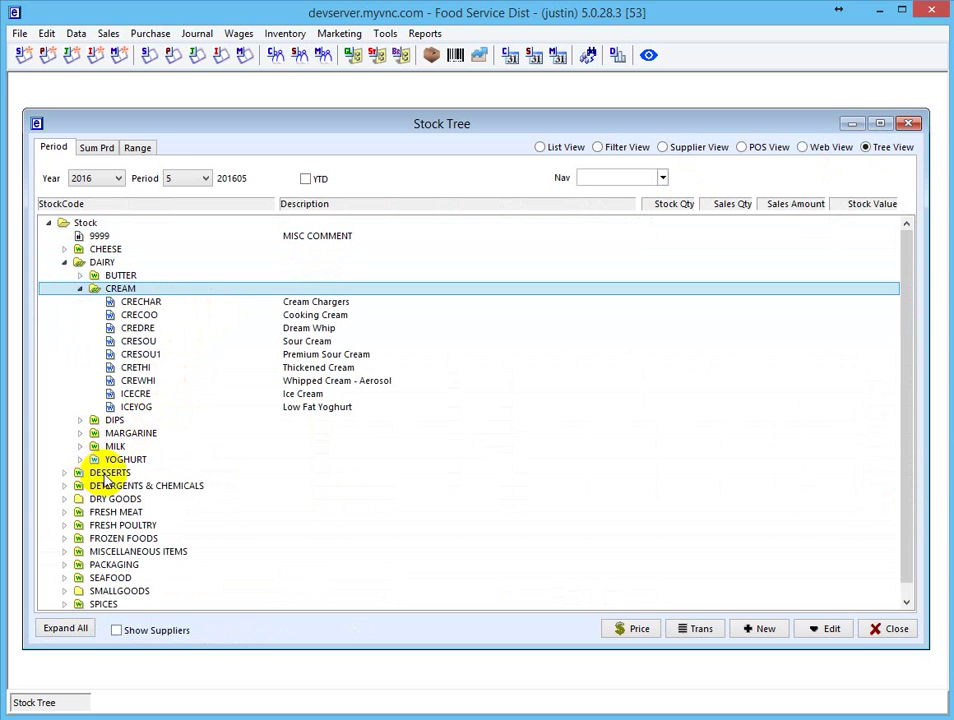
left_click(80, 288)
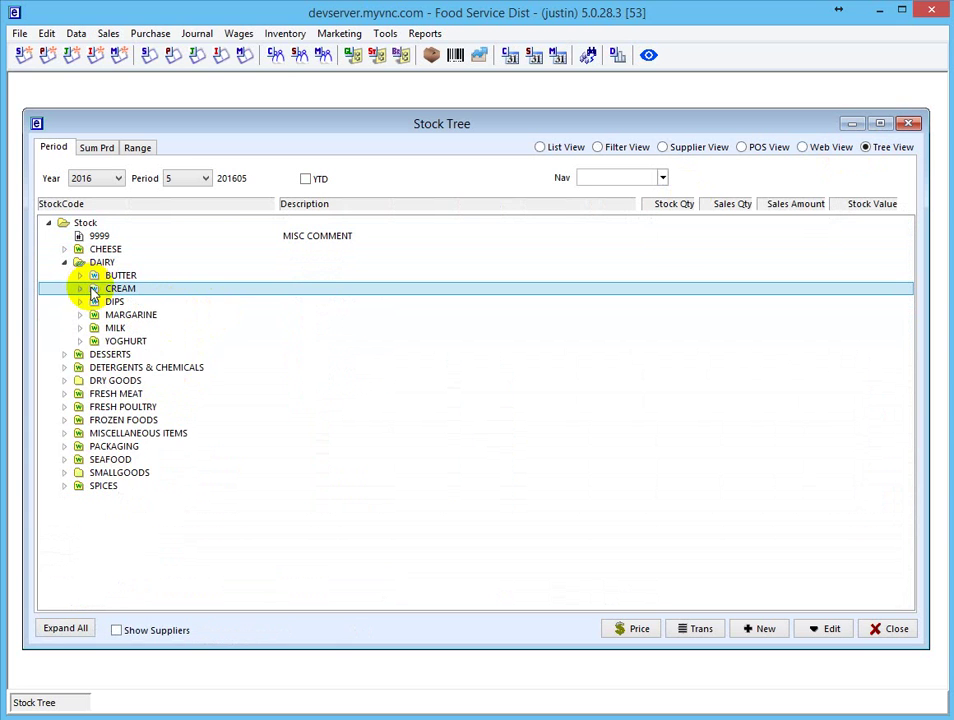
left_click(81, 289)
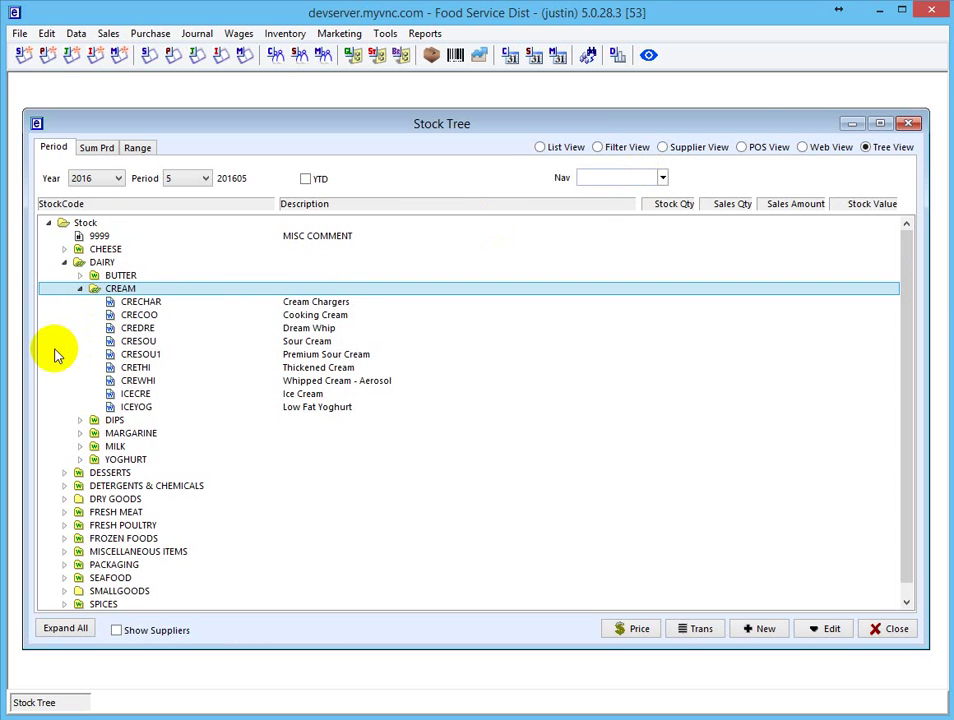
- Collapse the CREAM subfolder and the DAIRY folder back to the top-level stock categories
key("Up")
key("Down")
key("Left")
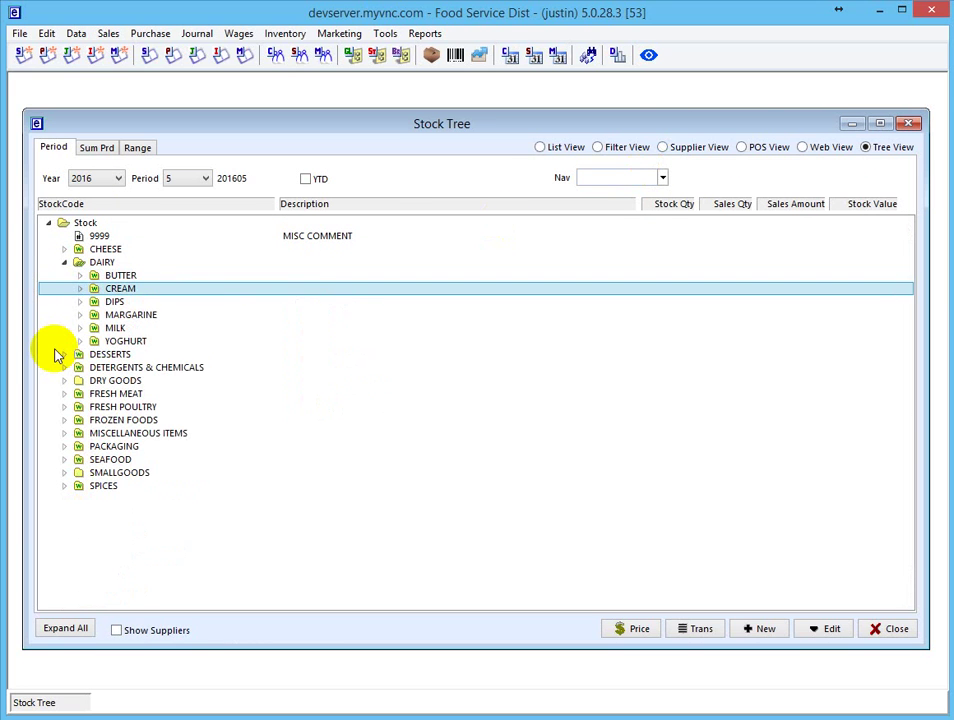
key("Up")
key("Up")
key("Down")
key("Up")
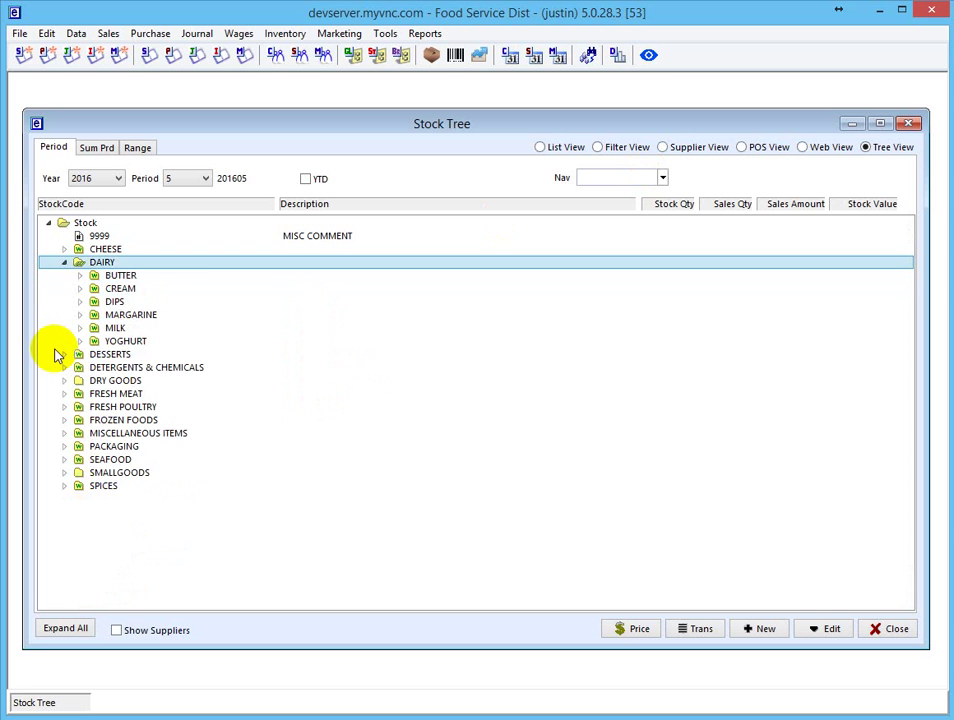
key("Left")
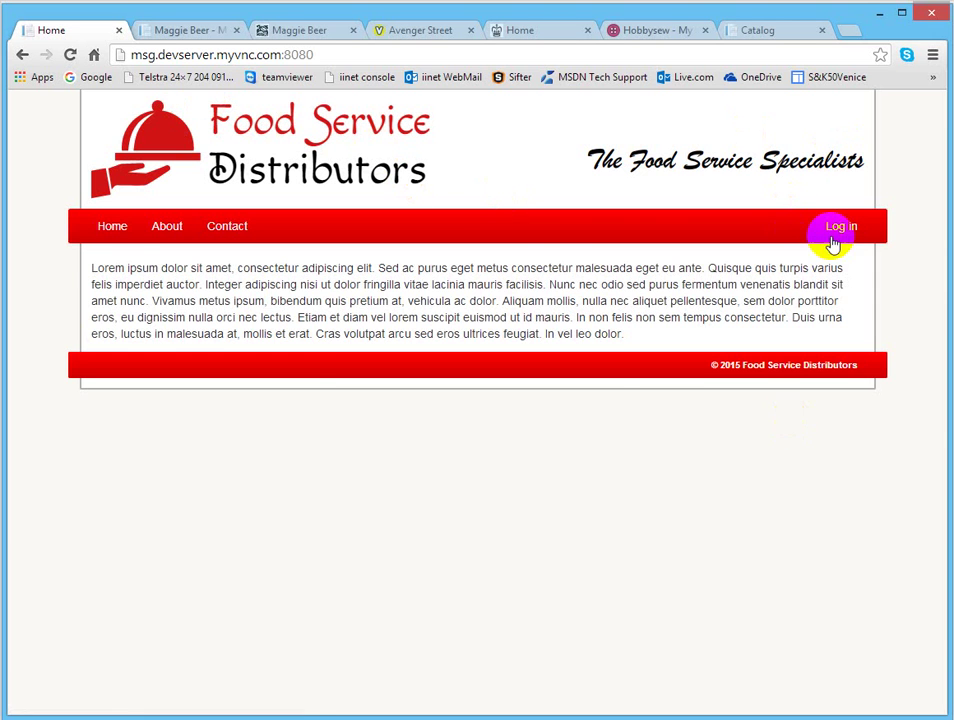
- In the browser, log in to the Food Service Distributors website with the customer's user name and account password
left_click(835, 235)
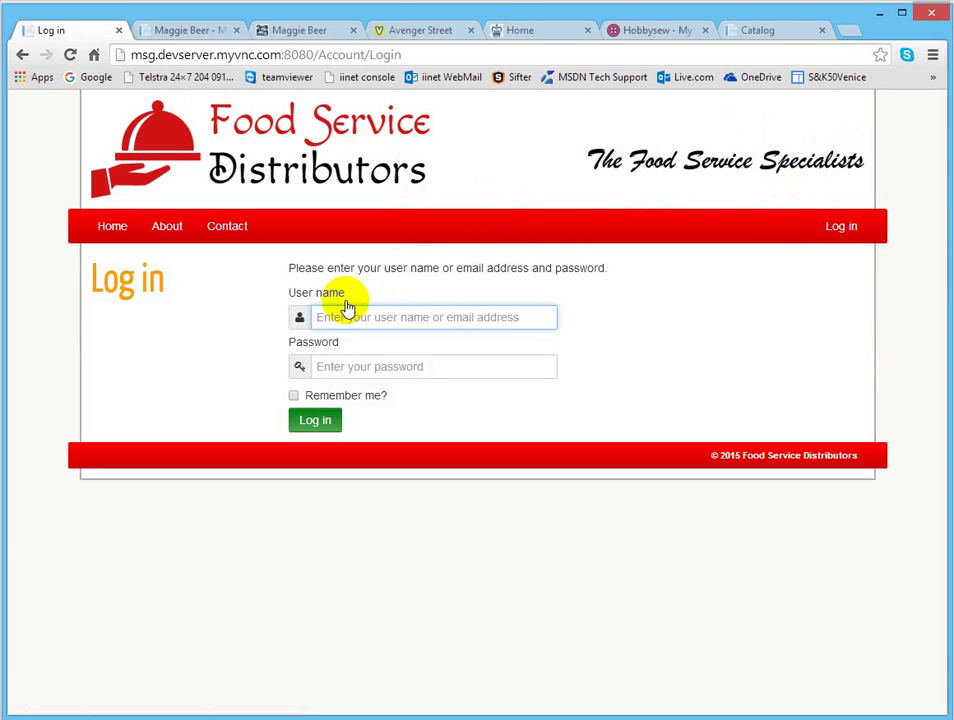
type("joe")
key("Down")
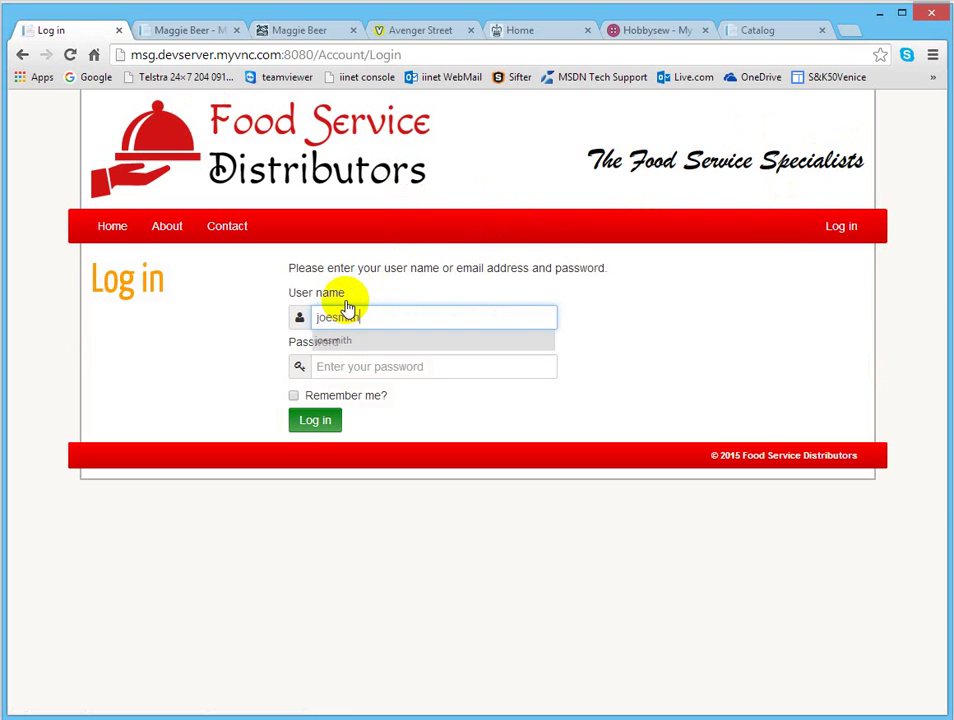
key("Return")
left_click(330, 370)
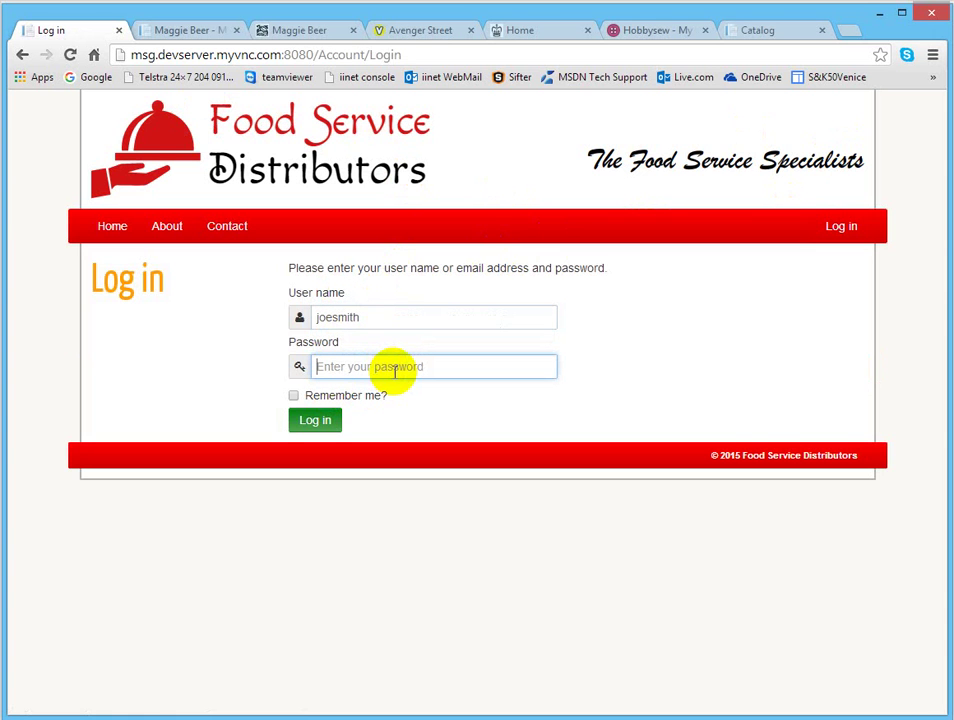
type("••")
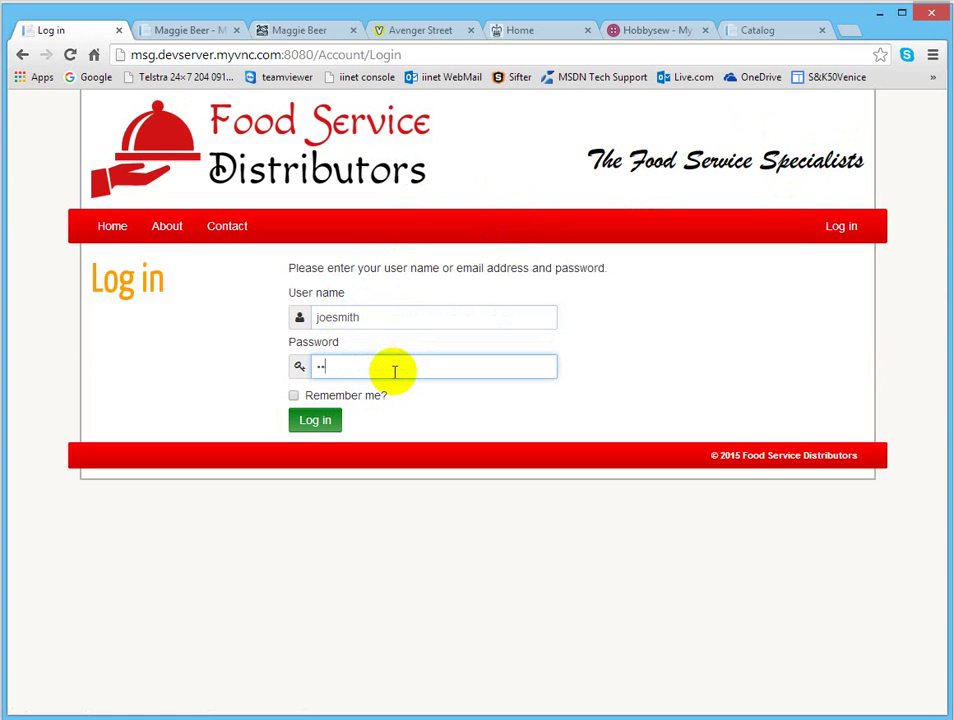
left_click(300, 419)
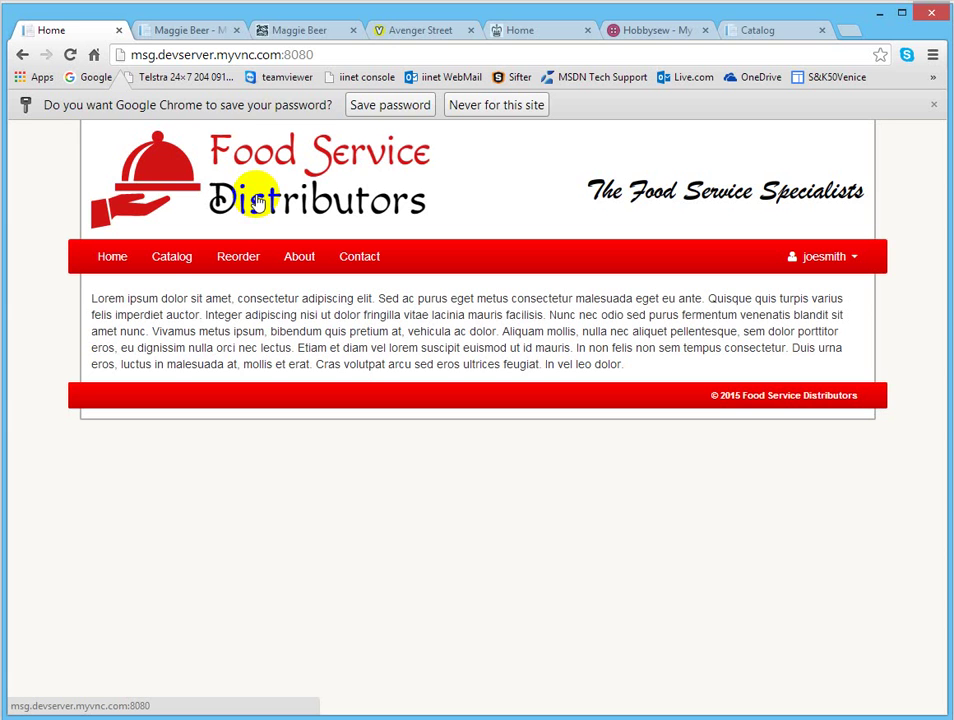
- Open the website's product catalog and examine its product categories
left_click(168, 262)
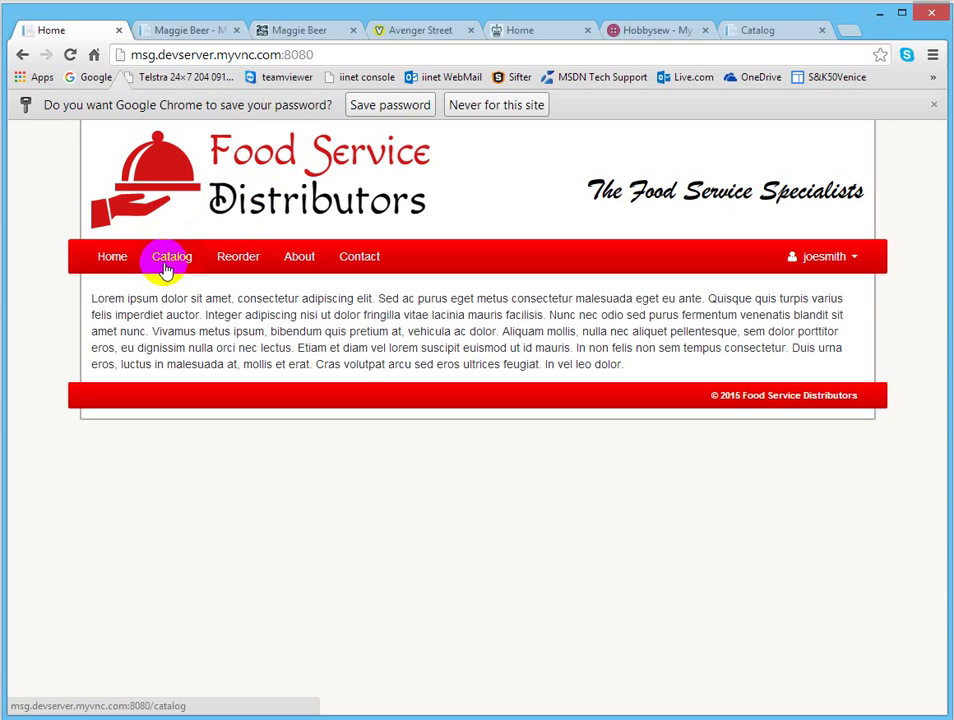
left_click(171, 265)
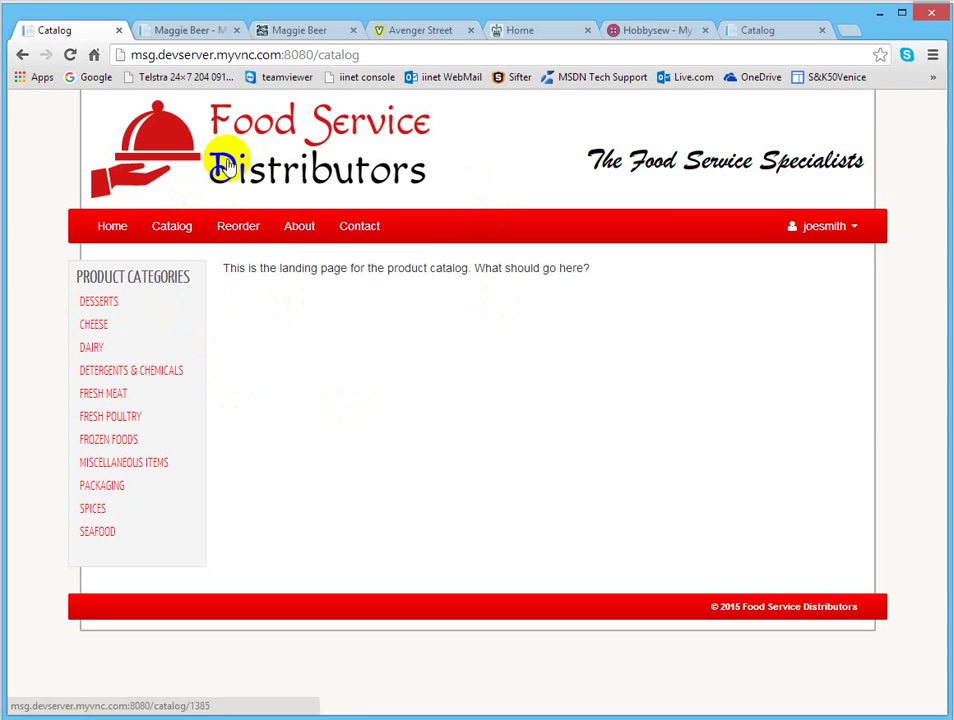
left_click(172, 328)
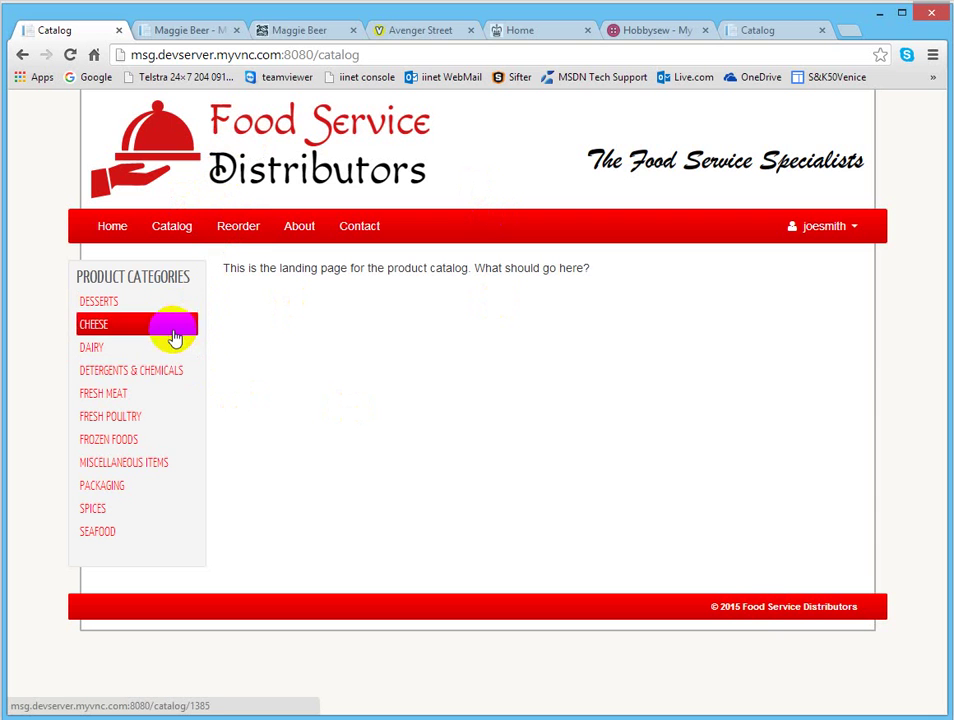
left_click(128, 378)
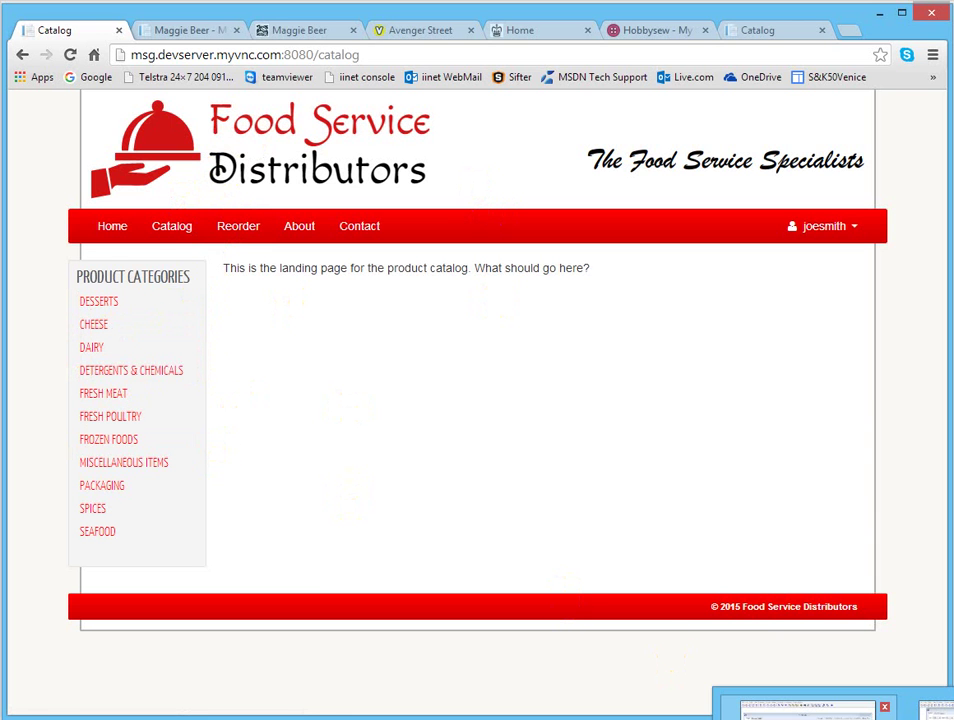
- Switch to the Stock Tree application, check the web setting of the FROZEN FOODS folder, and compare it with the website's catalog categories
left_click(915, 712)
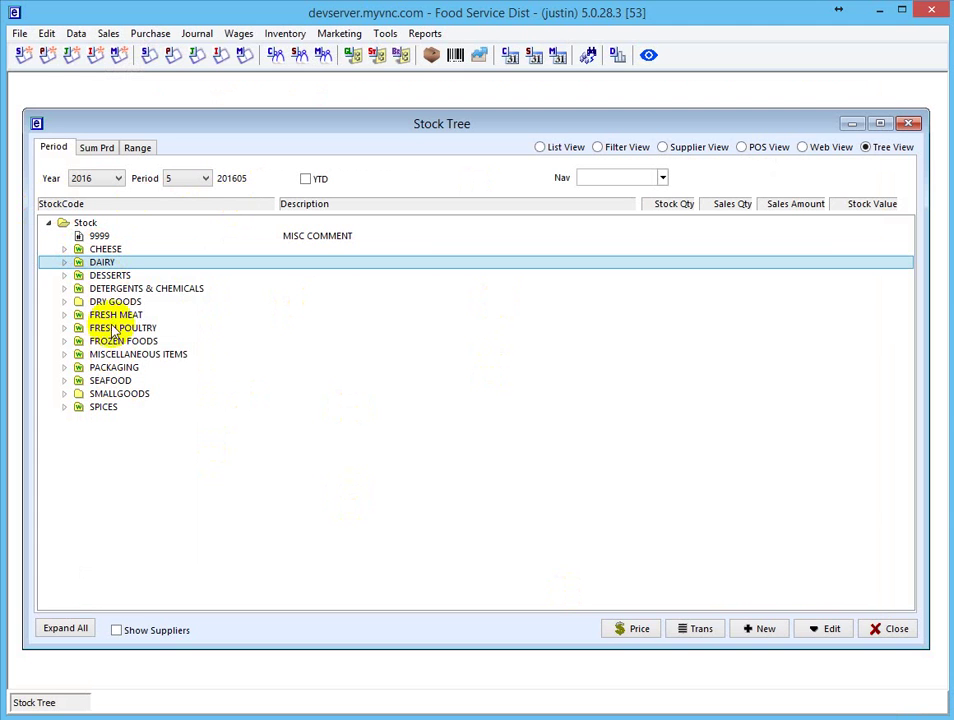
left_click(330, 347)
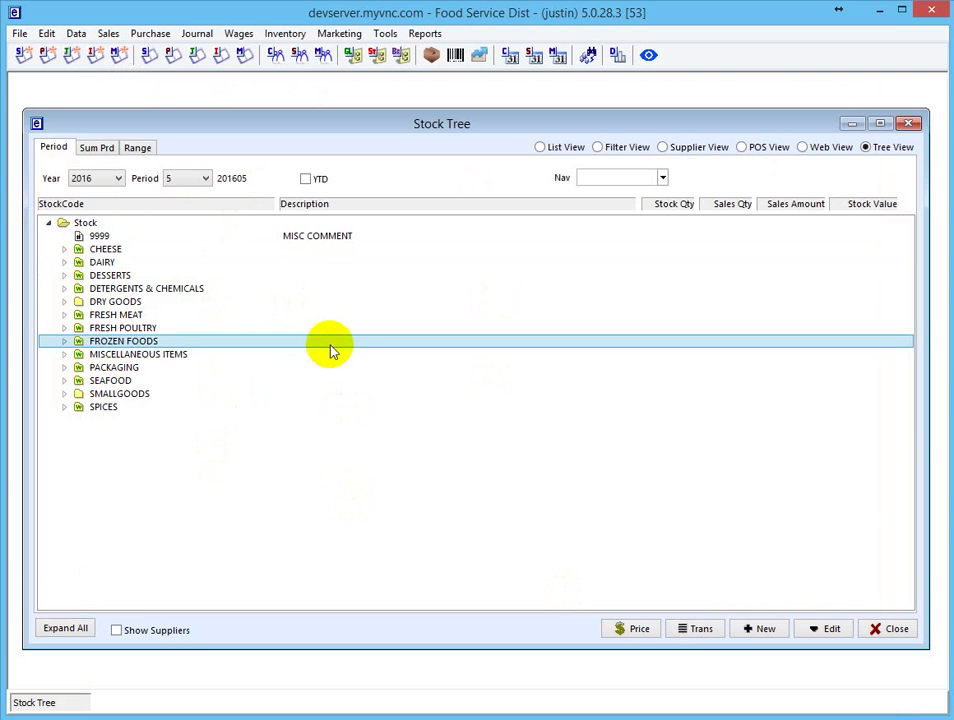
right_click(132, 347)
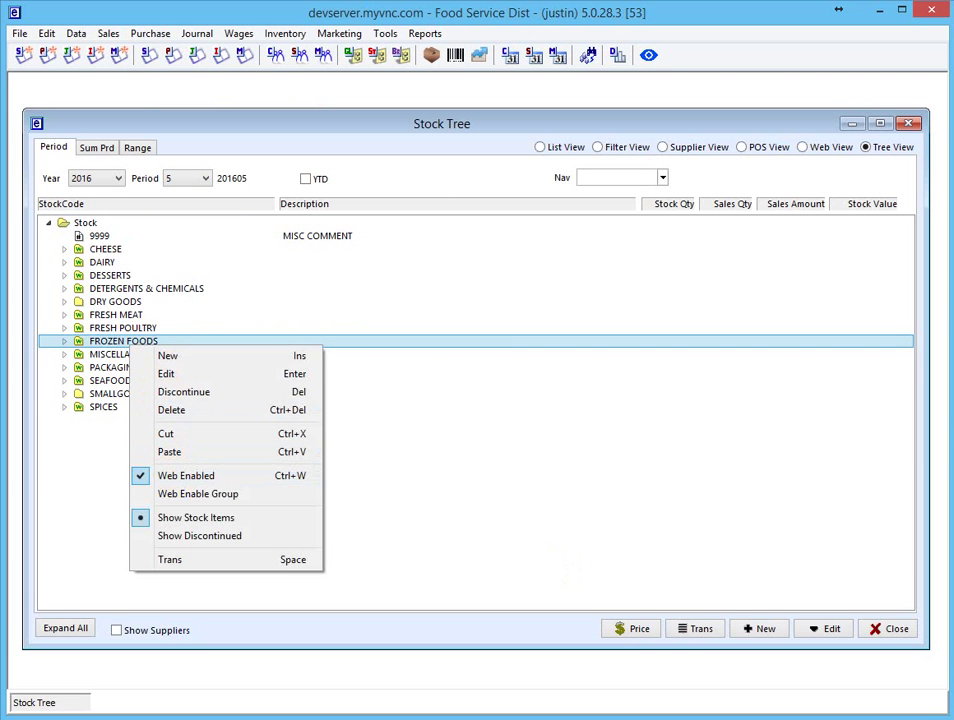
key("alt+Tab")
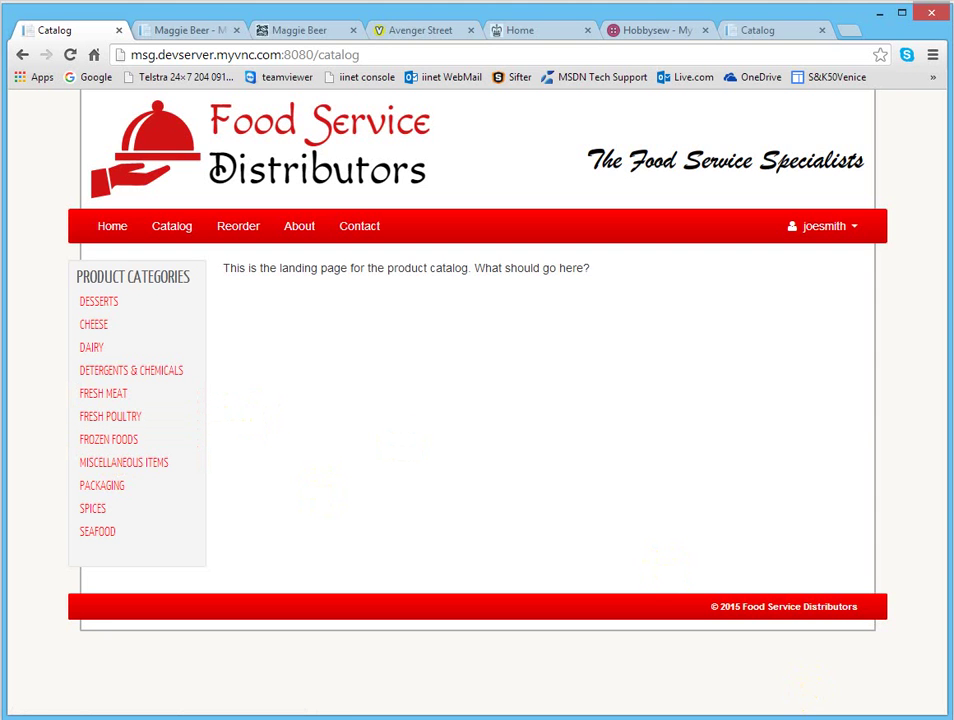
key("alt+Tab")
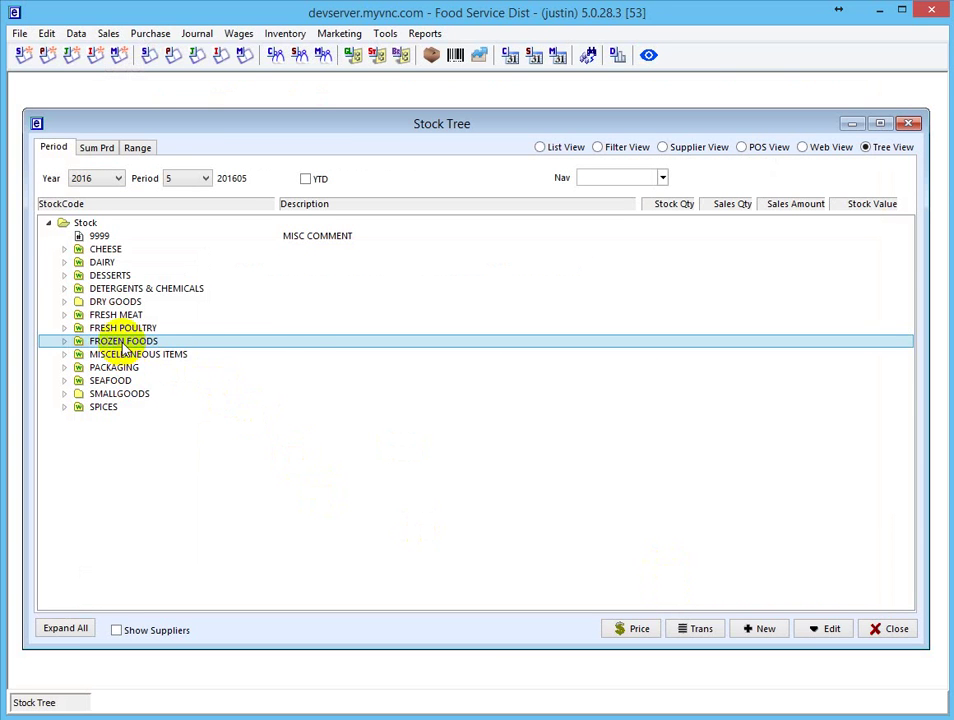
- Turn off Web Enabled for the FROZEN FOODS folder and reload the website's catalog by way of its home page
right_click(122, 341)
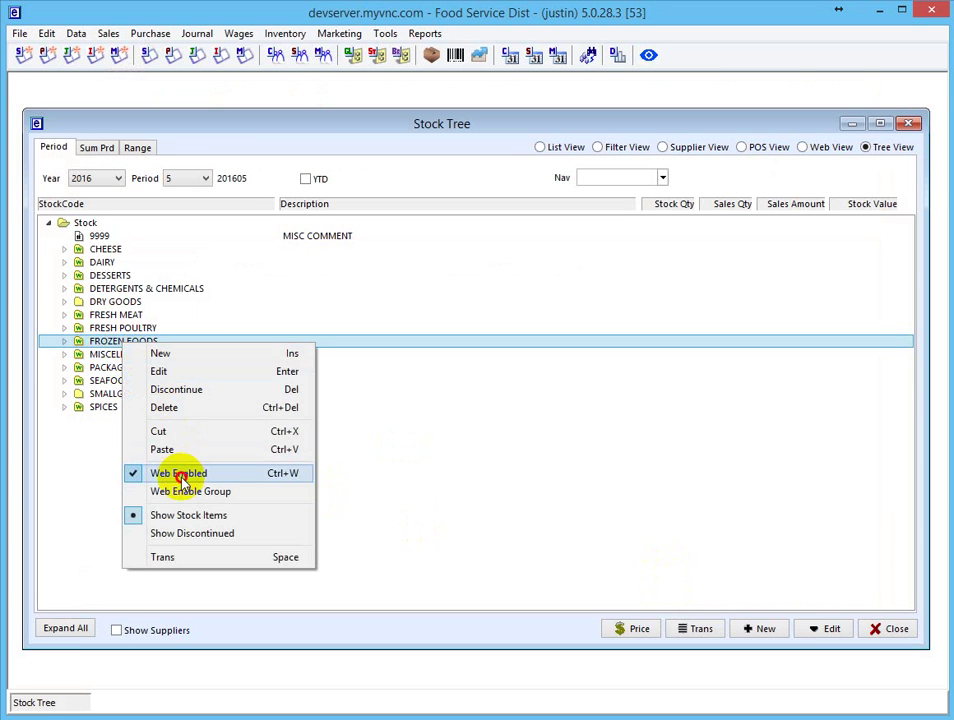
left_click(180, 474)
key("alt+Tab")
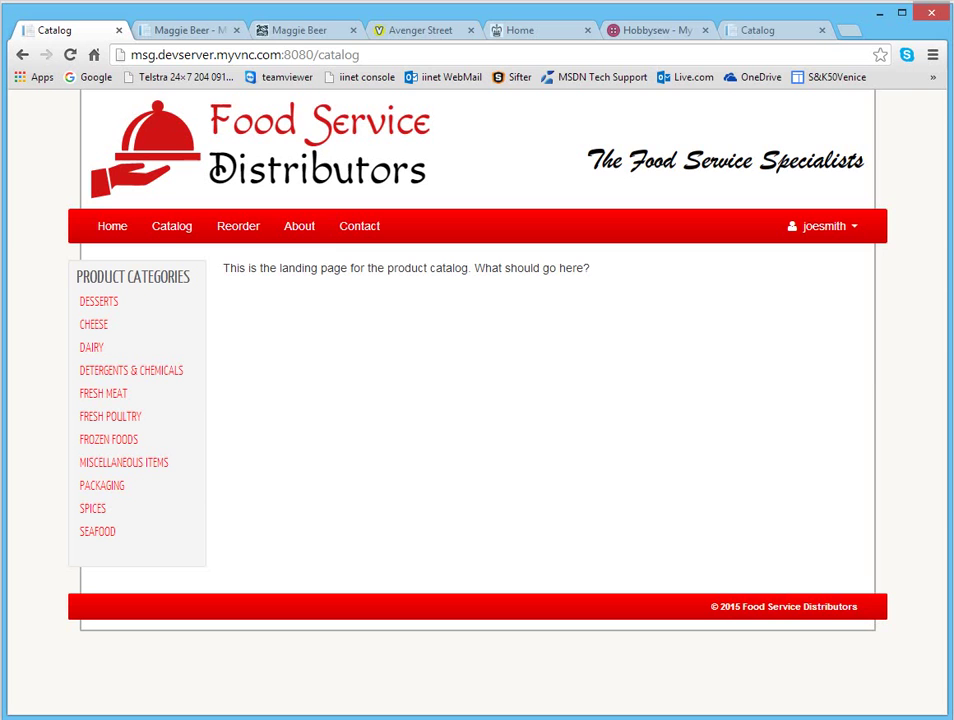
left_click(108, 228)
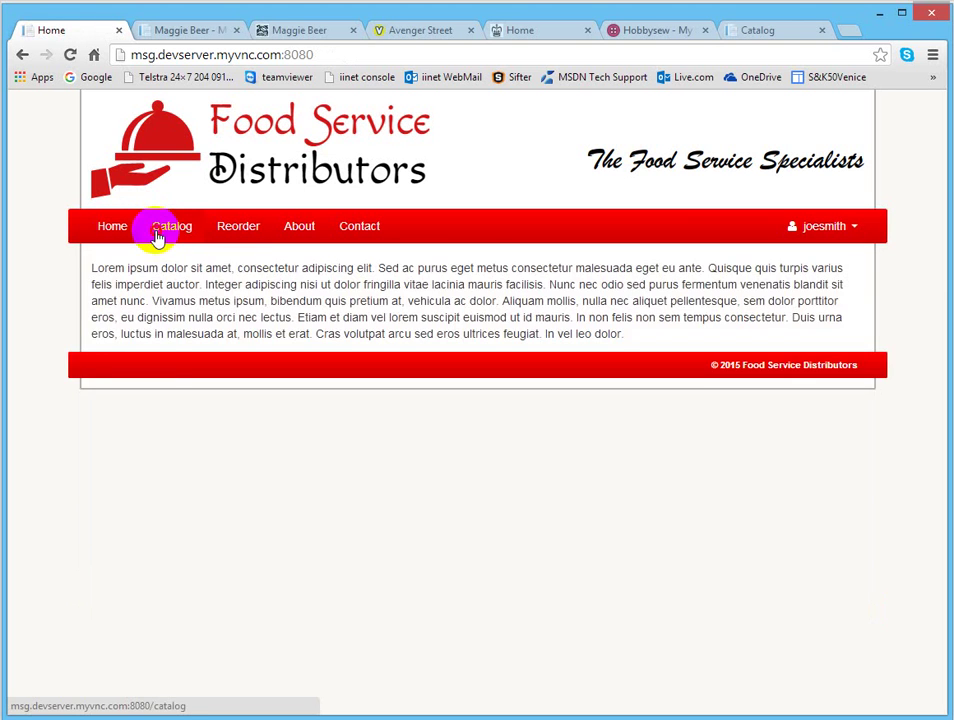
left_click(157, 236)
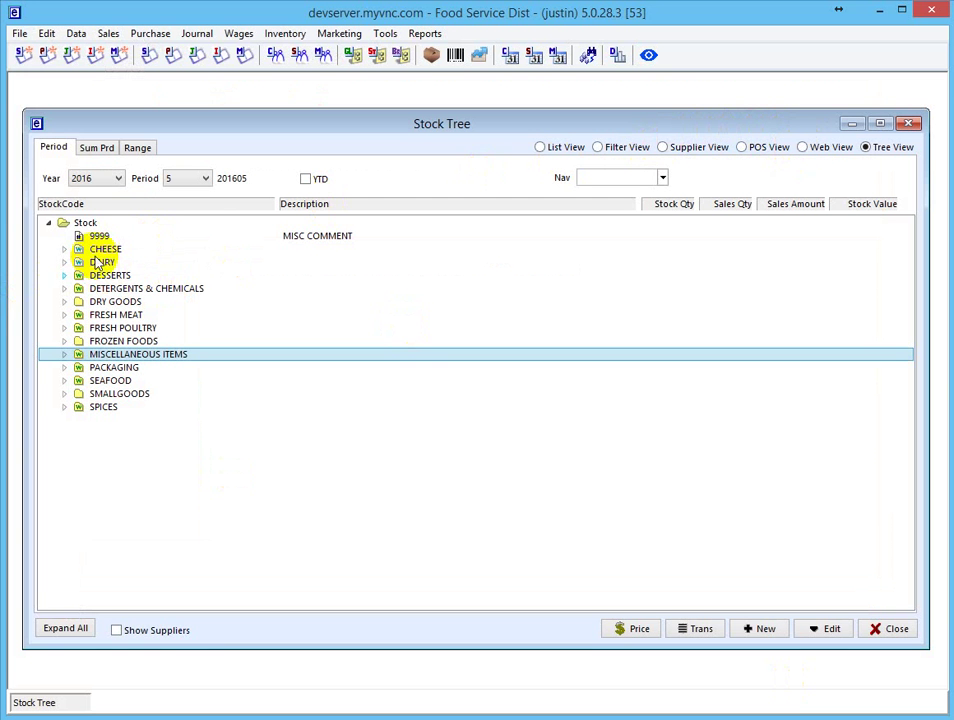
- Switch the Stock Tree to Web View and move the DESSERTS folder down two places, directly below DAIRY
left_click(804, 147)
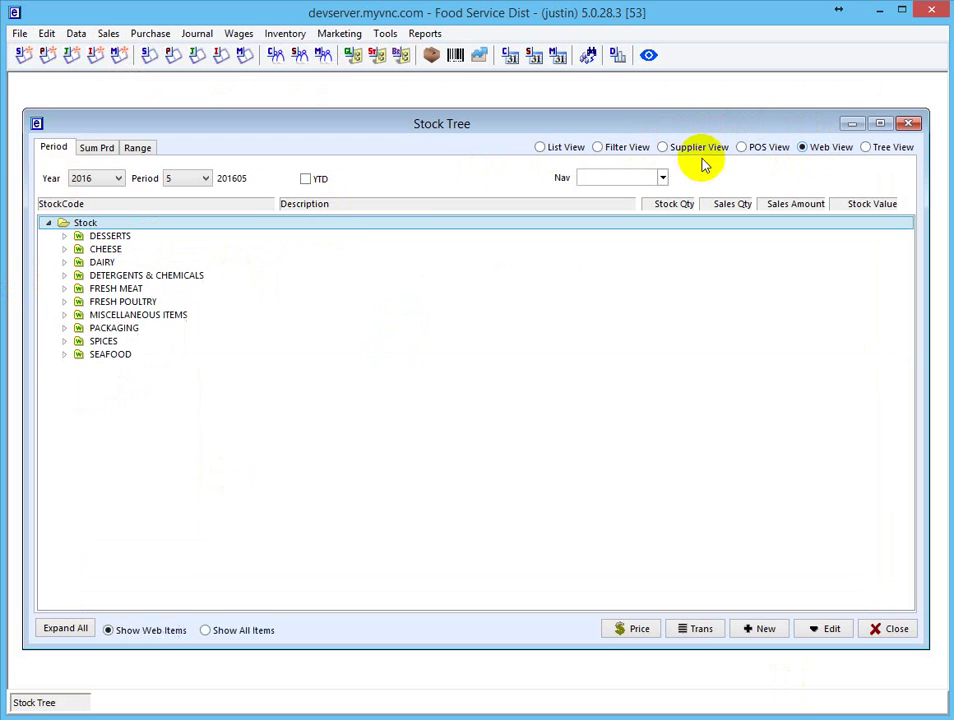
left_click(100, 238)
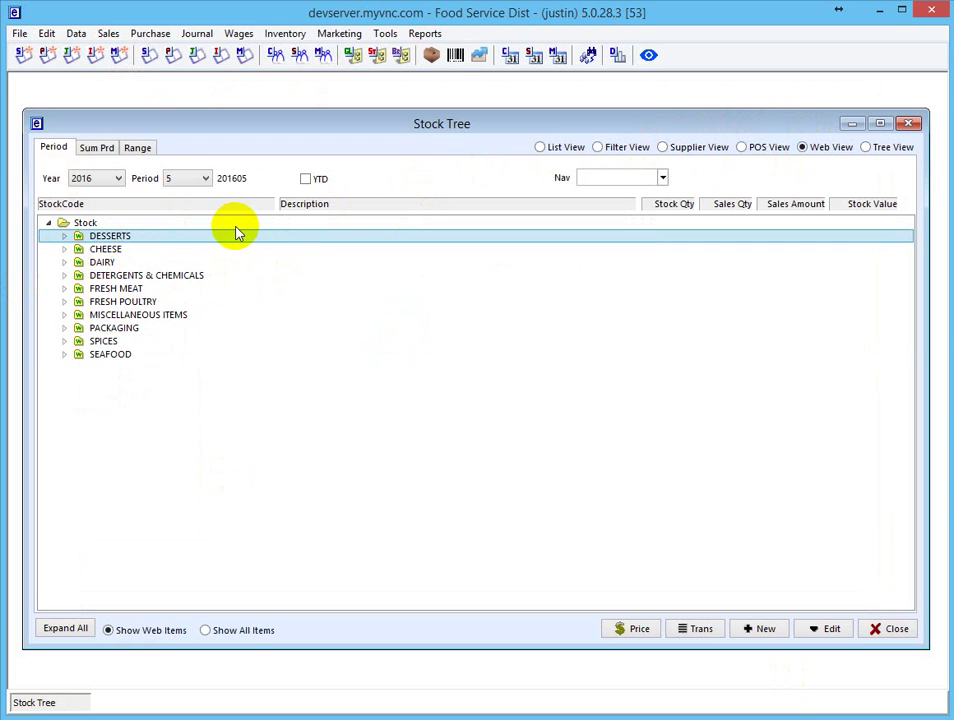
right_click(110, 240)
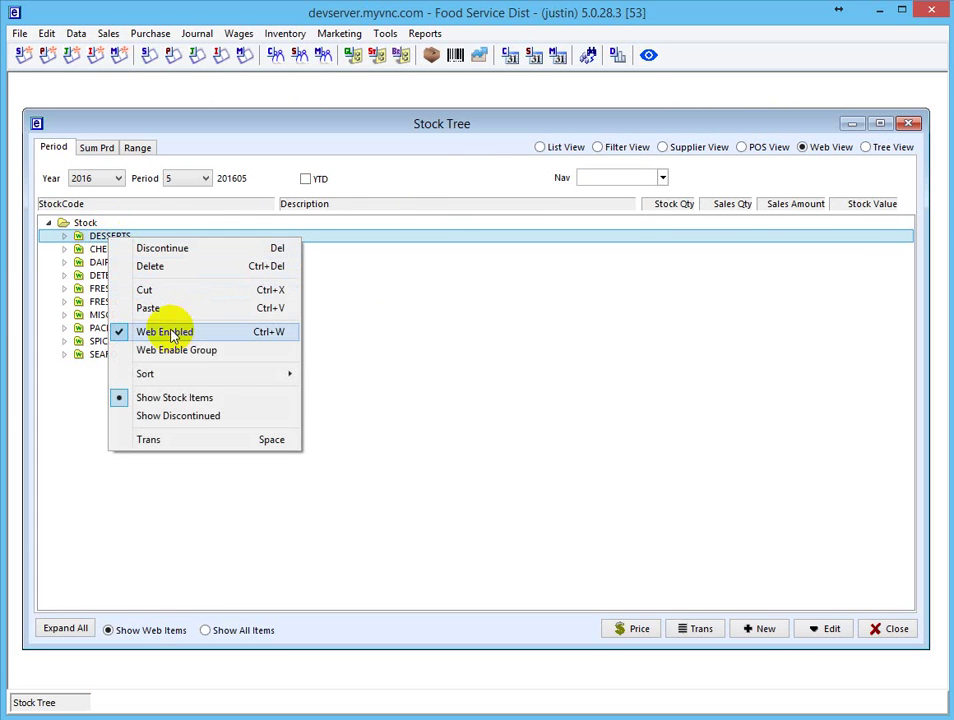
mouse_move(240, 378)
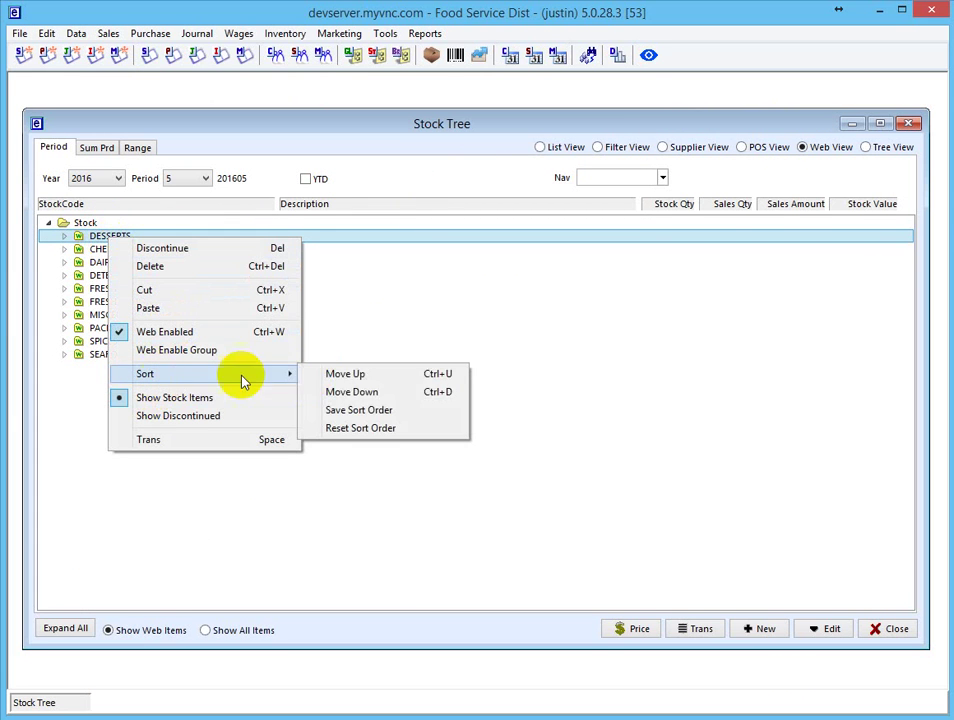
left_click(352, 392)
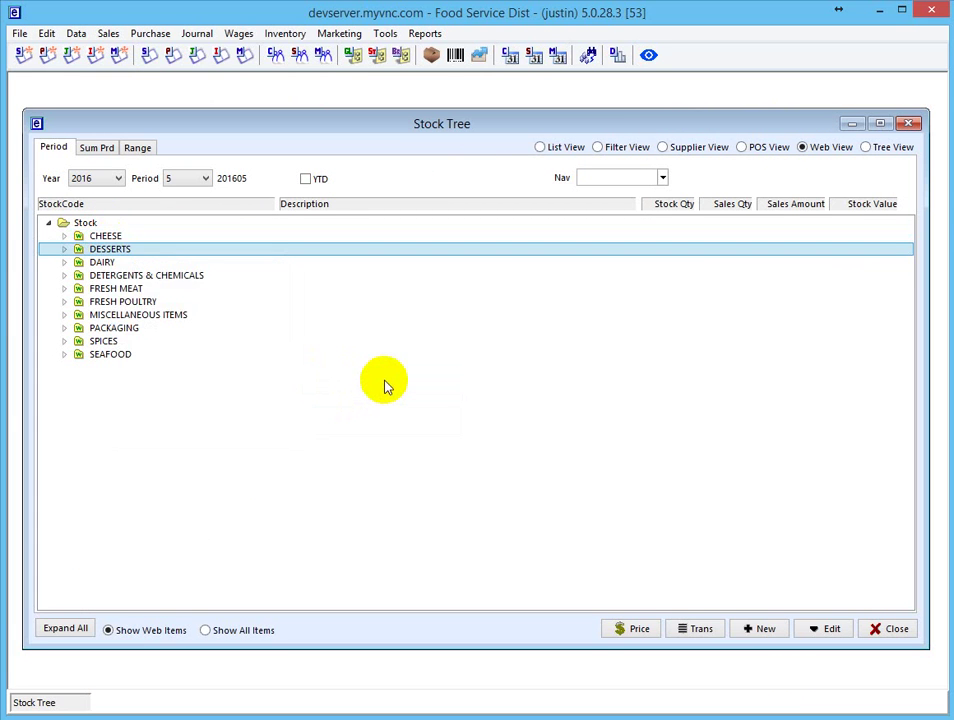
key("ctrl+Down")
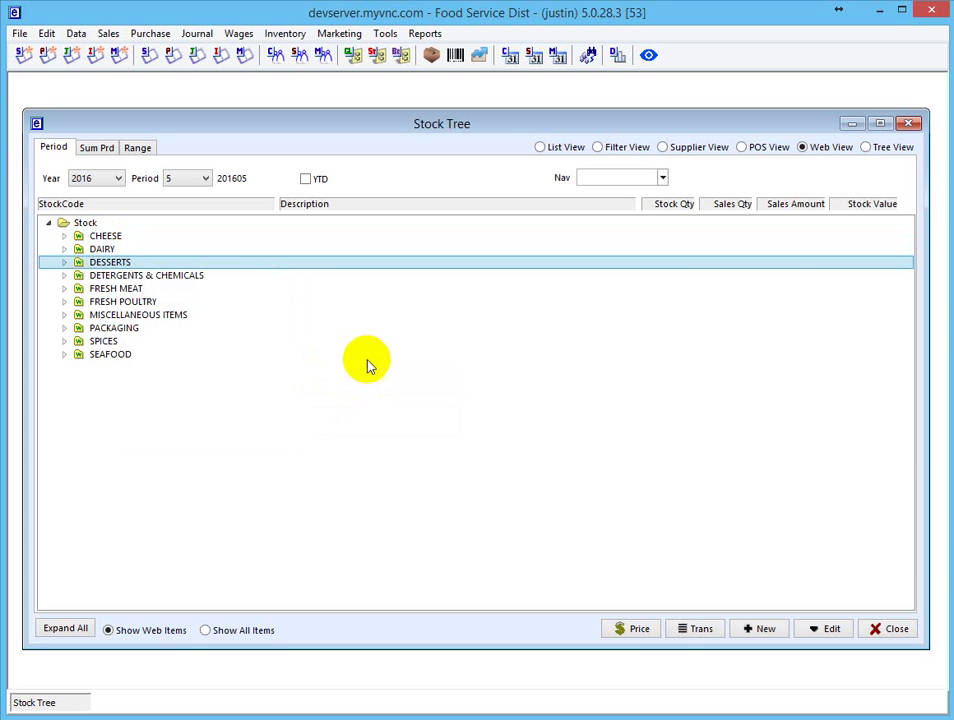
- Close the Stock Tree, saving the changed sort order, and reopen it in Web View
left_click(880, 630)
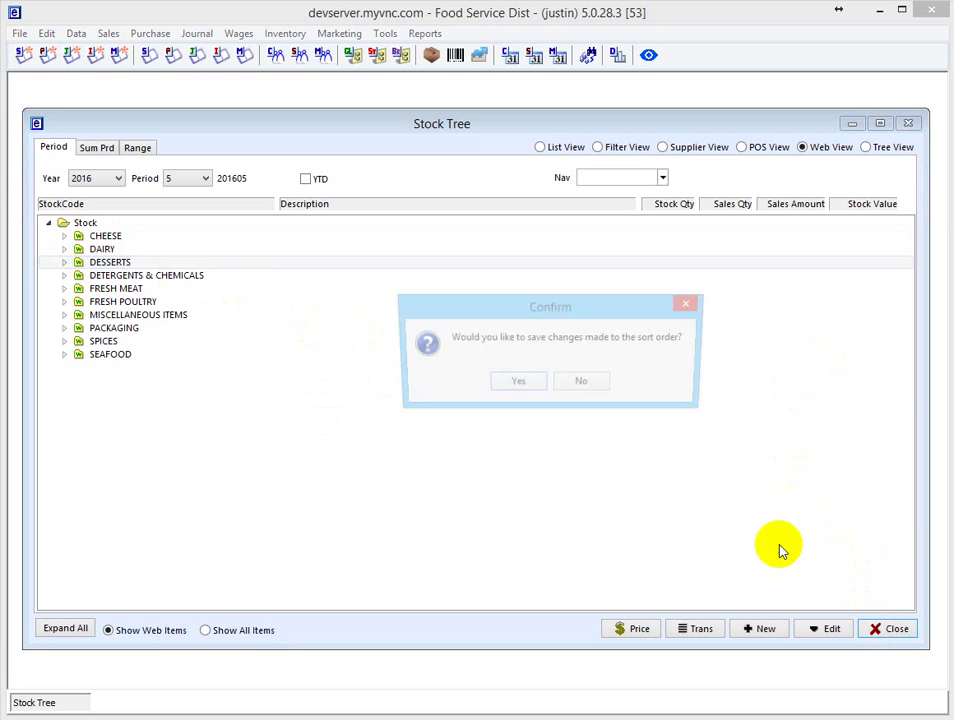
left_click(516, 385)
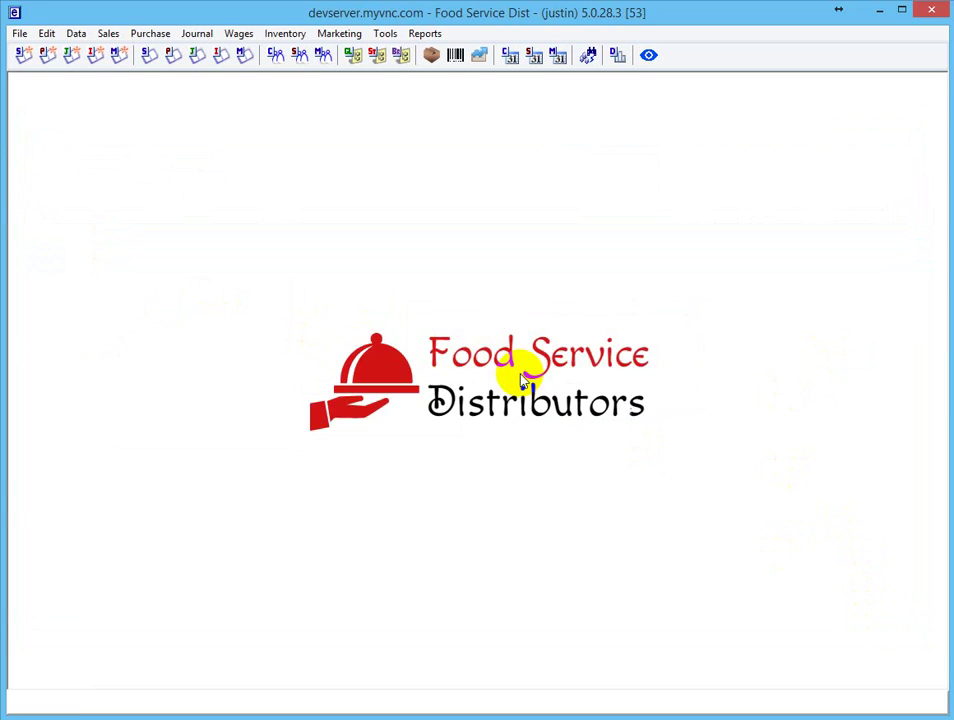
left_click(375, 57)
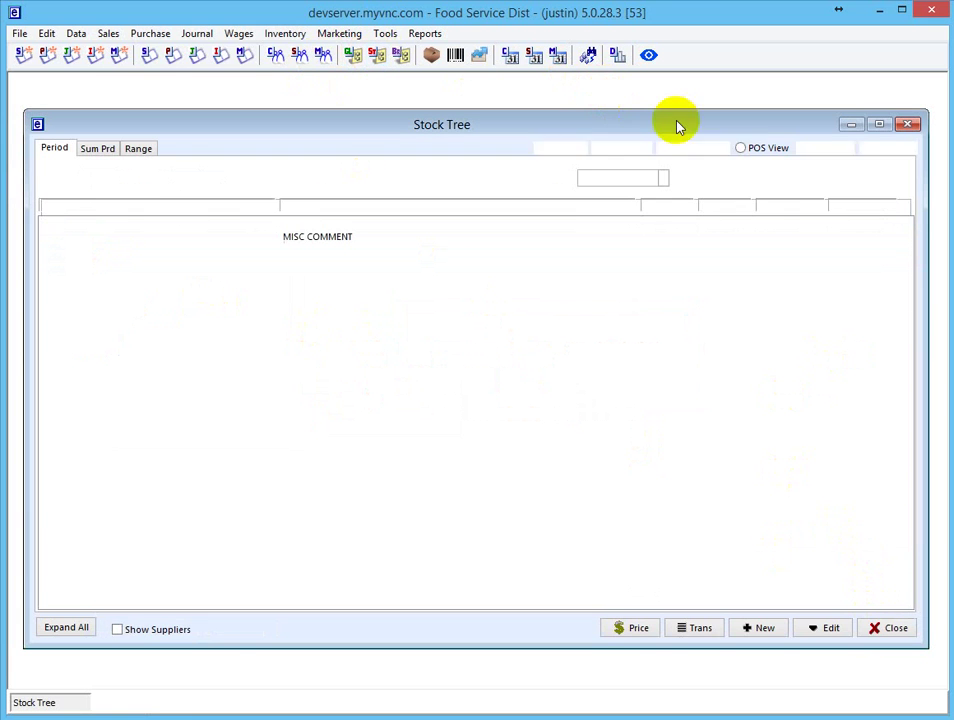
left_click(816, 148)
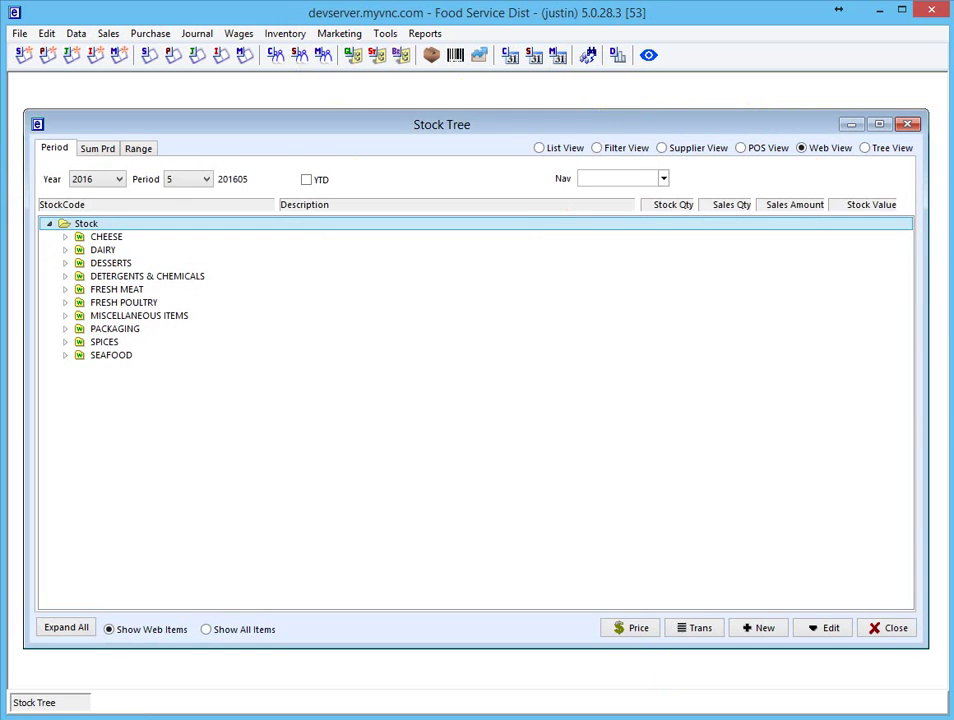
- Switch to the website in the browser, reload the catalog by way of its home page, and open the DESSERTS category
left_click(856, 714)
left_click(106, 228)
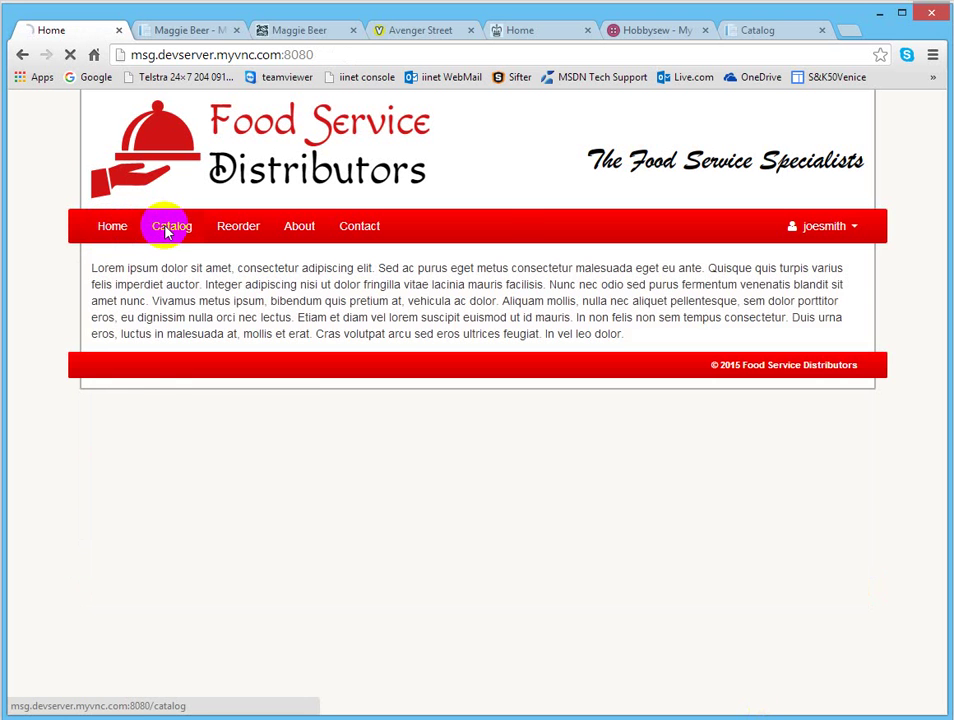
left_click(101, 357)
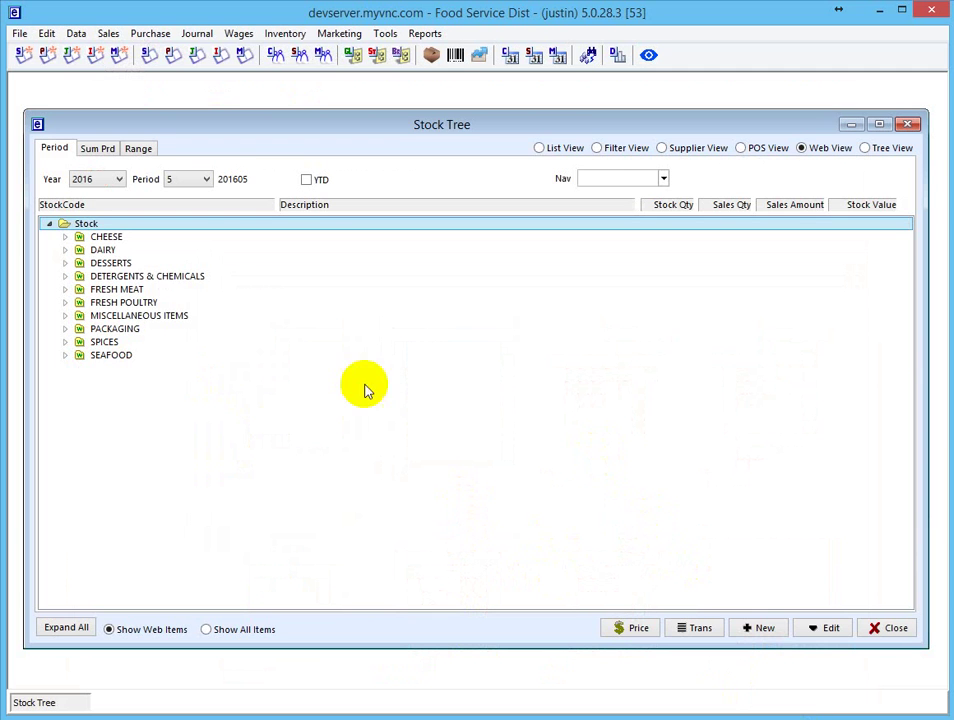
- In the Stock Tree application, paste the assorted doughnuts picture as the web thumbnail of the DOUGHNUTS folder under DESSERTS and save it
left_click(108, 262)
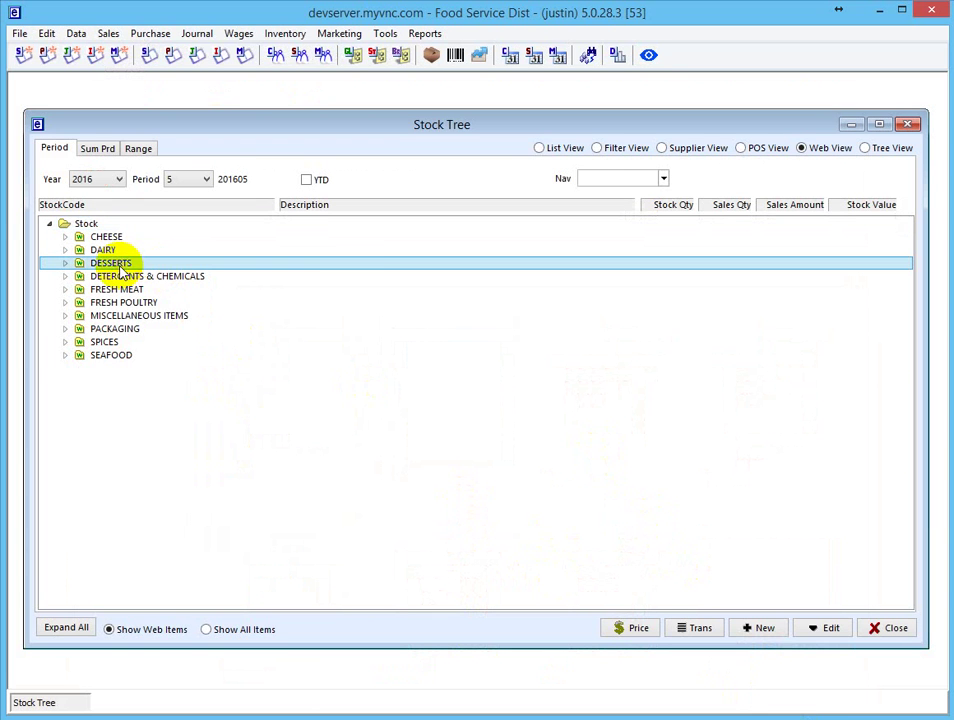
double_click(360, 265)
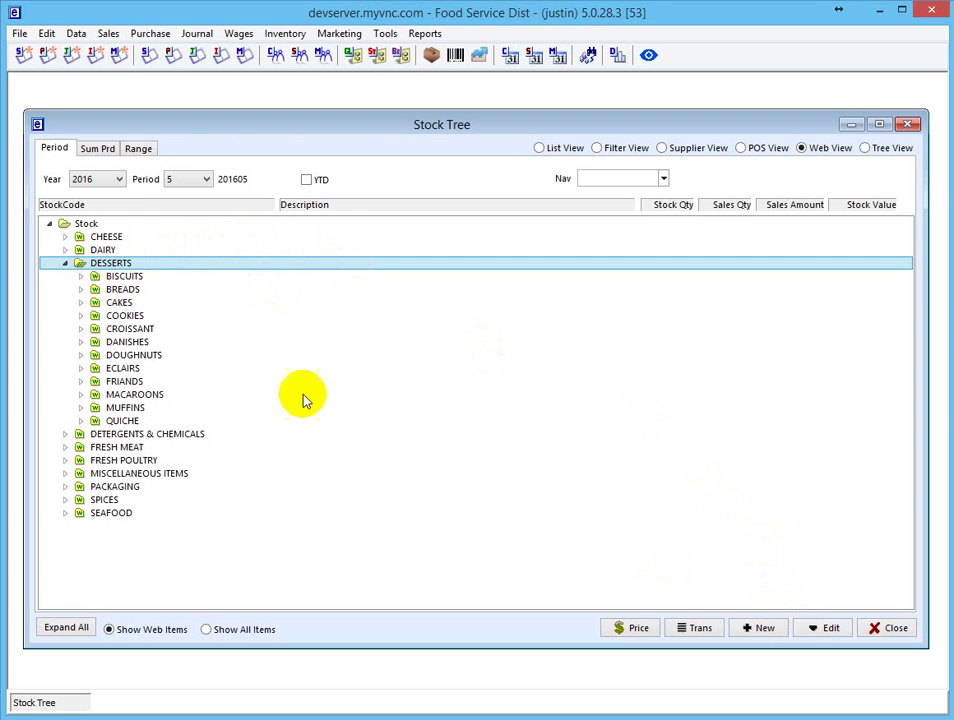
left_click(125, 357)
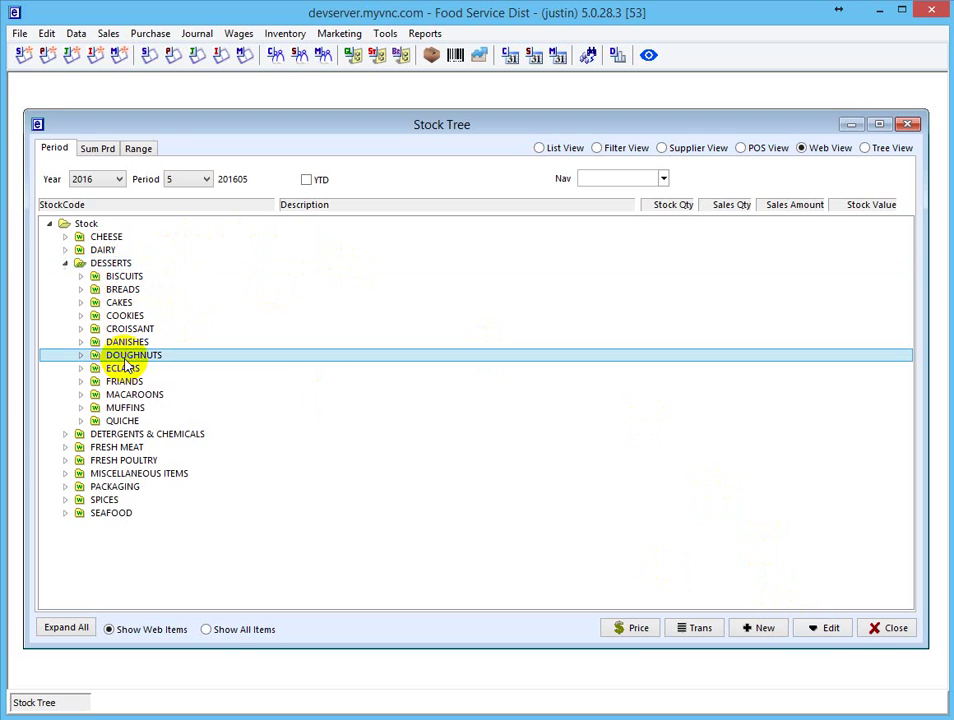
left_click(818, 633)
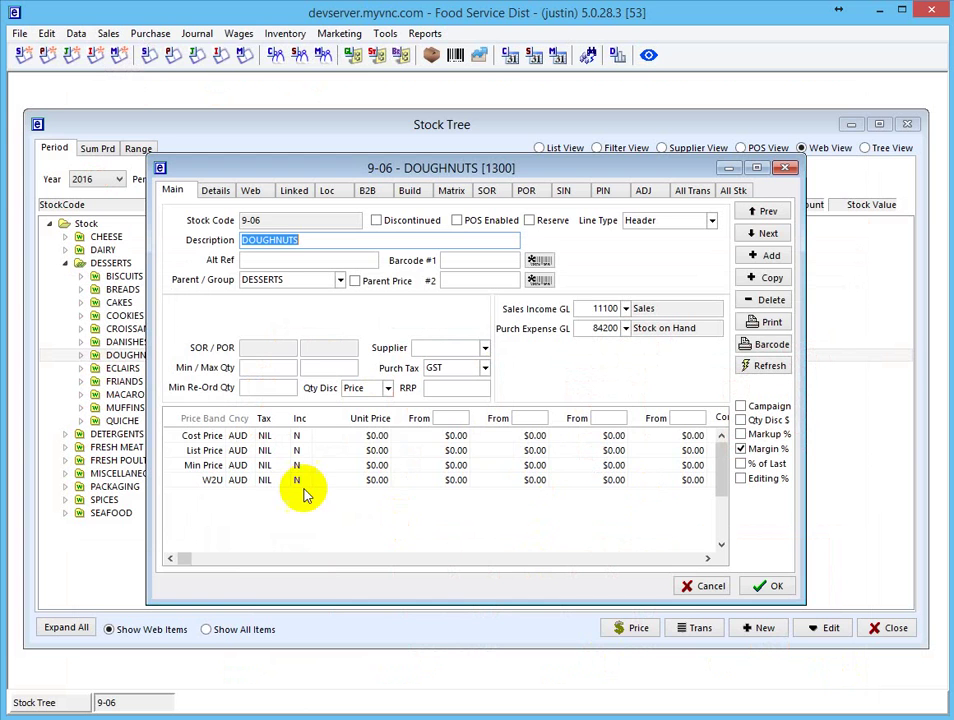
left_click(249, 192)
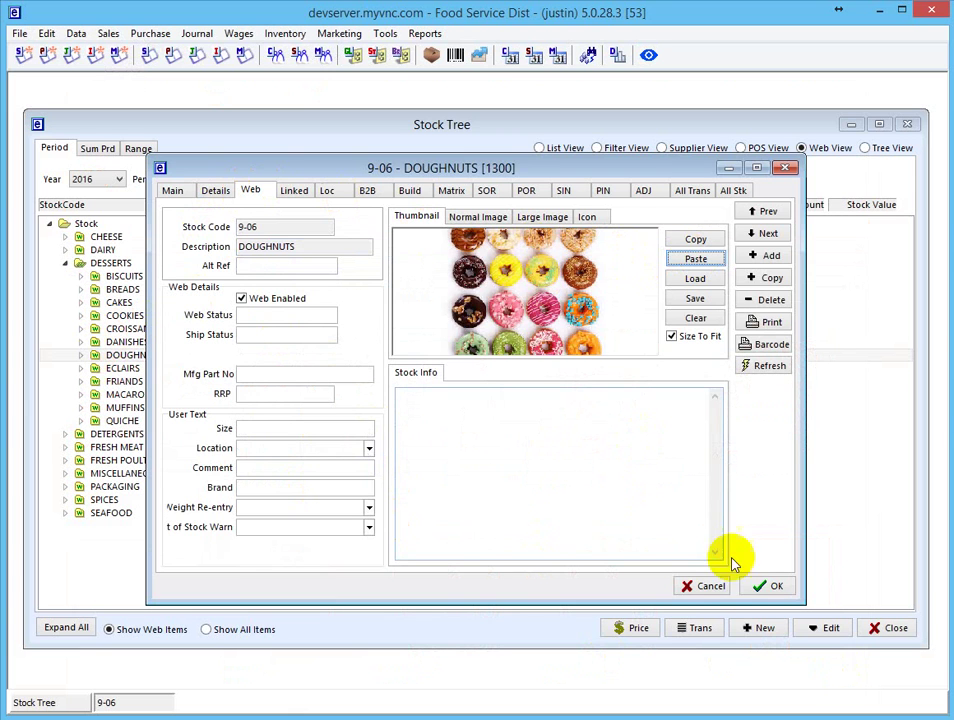
left_click(766, 588)
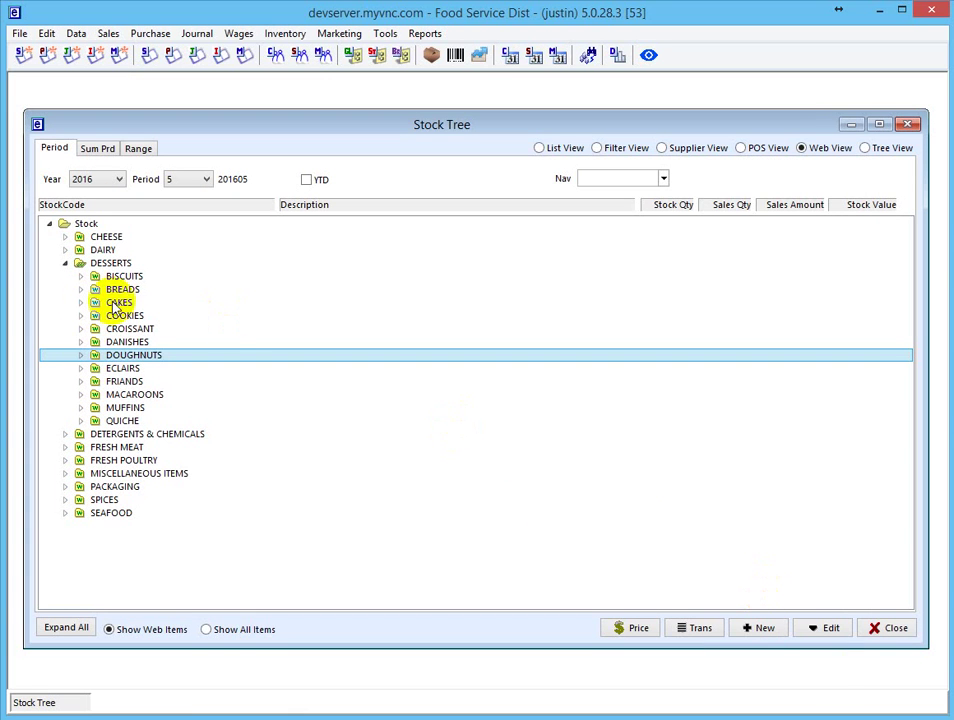
- Expand the DOUGHNUTS folder and open the strawberry doughnut item DOUSTR for editing
left_click(79, 355)
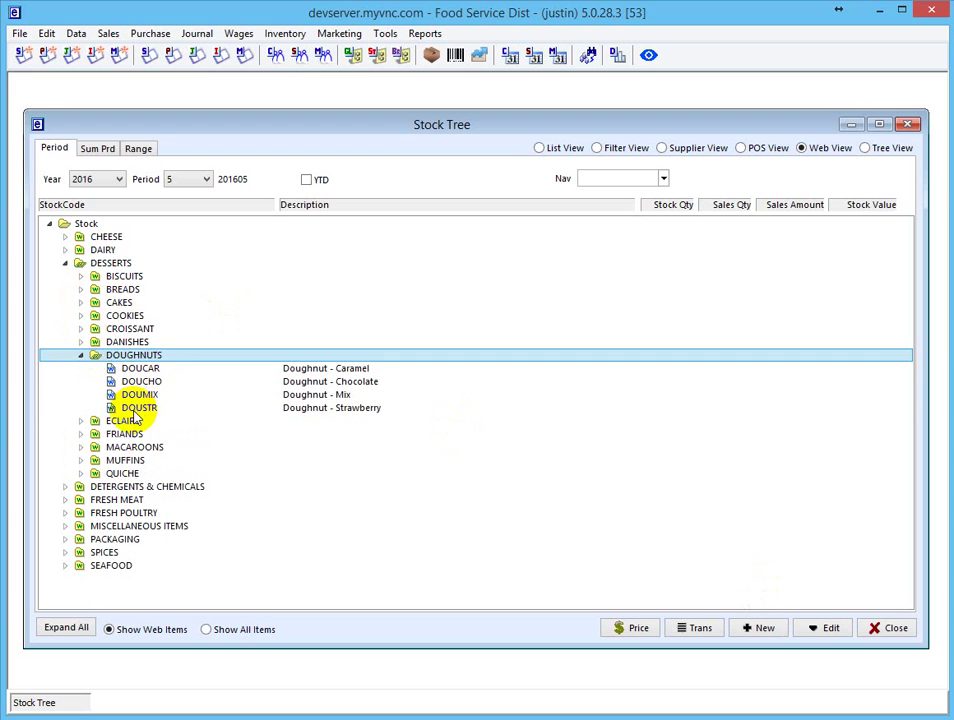
left_click(131, 409)
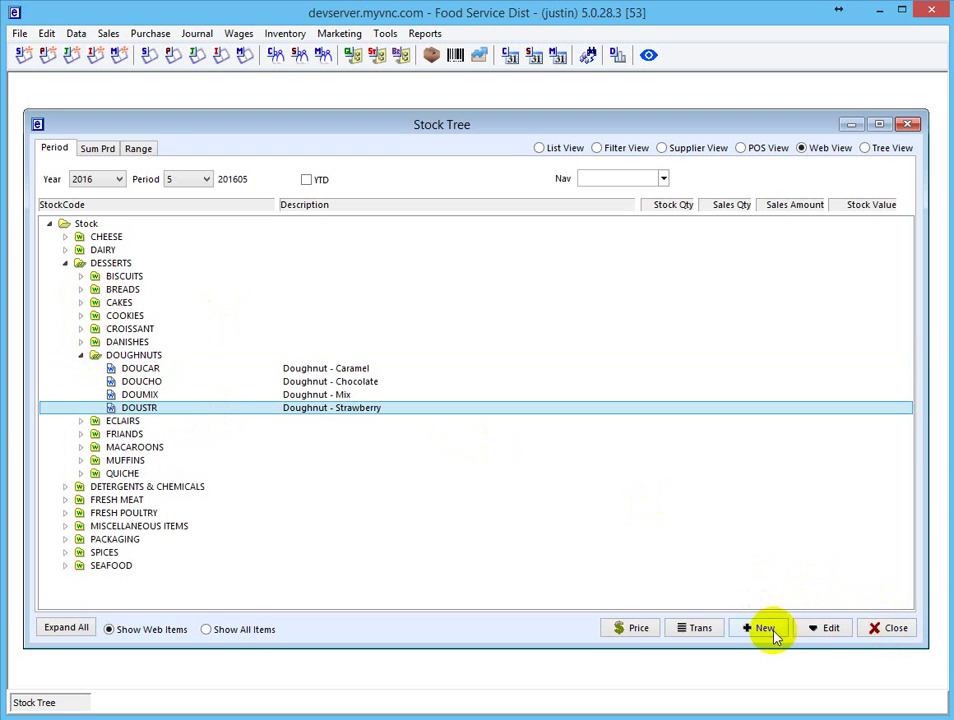
left_click(811, 628)
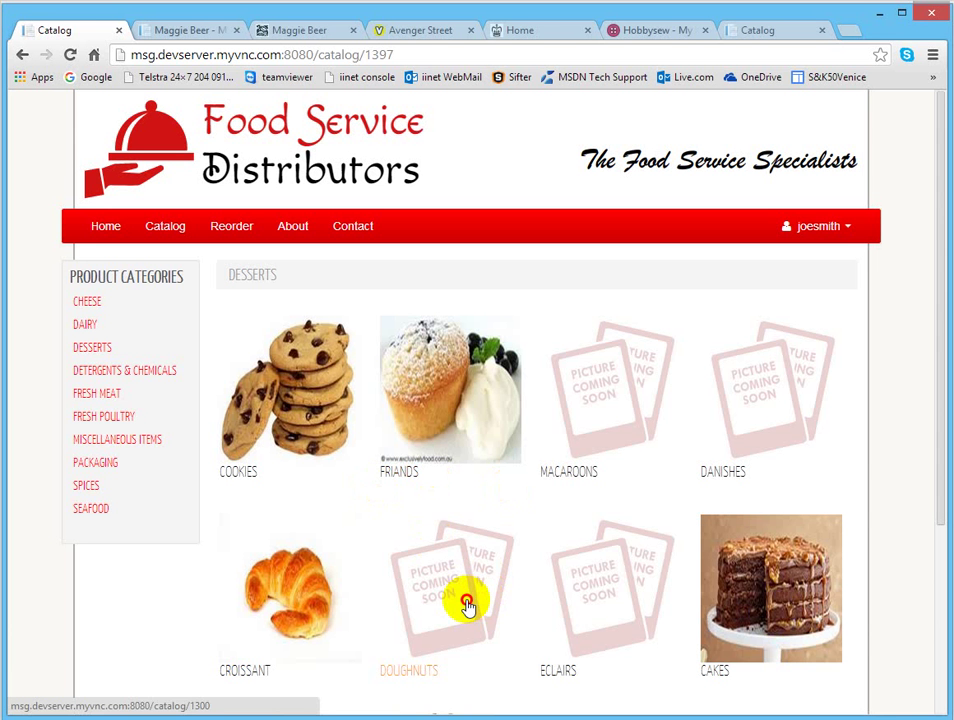
- Switch to the website, reload the catalog's DESSERTS category to check the DOUGHNUTS picture, and open DOUGHNUTS
left_click(467, 605)
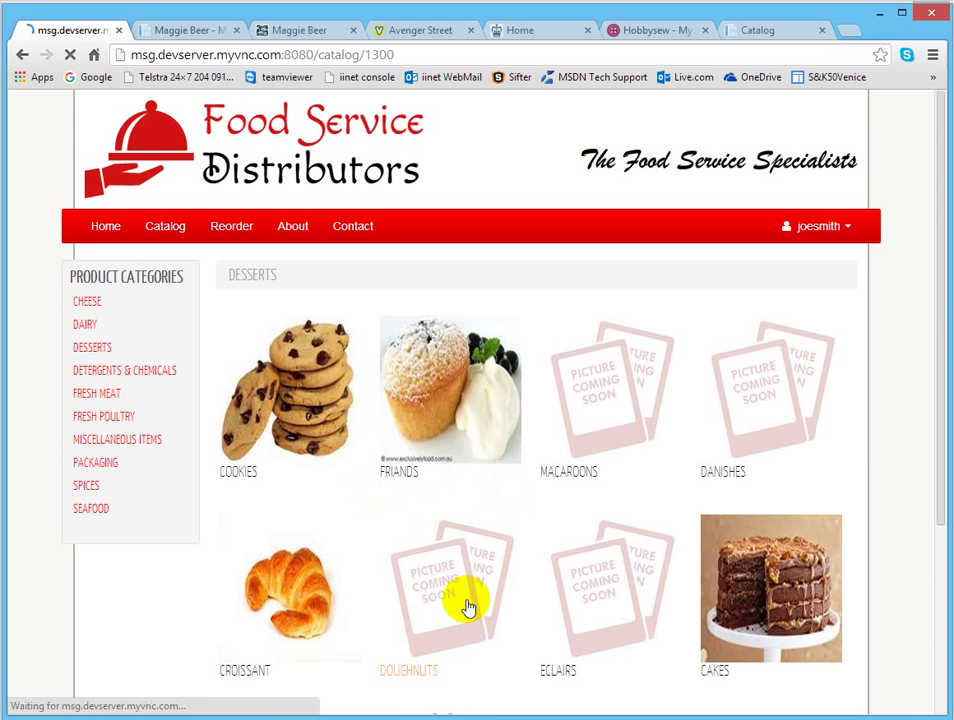
left_click(175, 227)
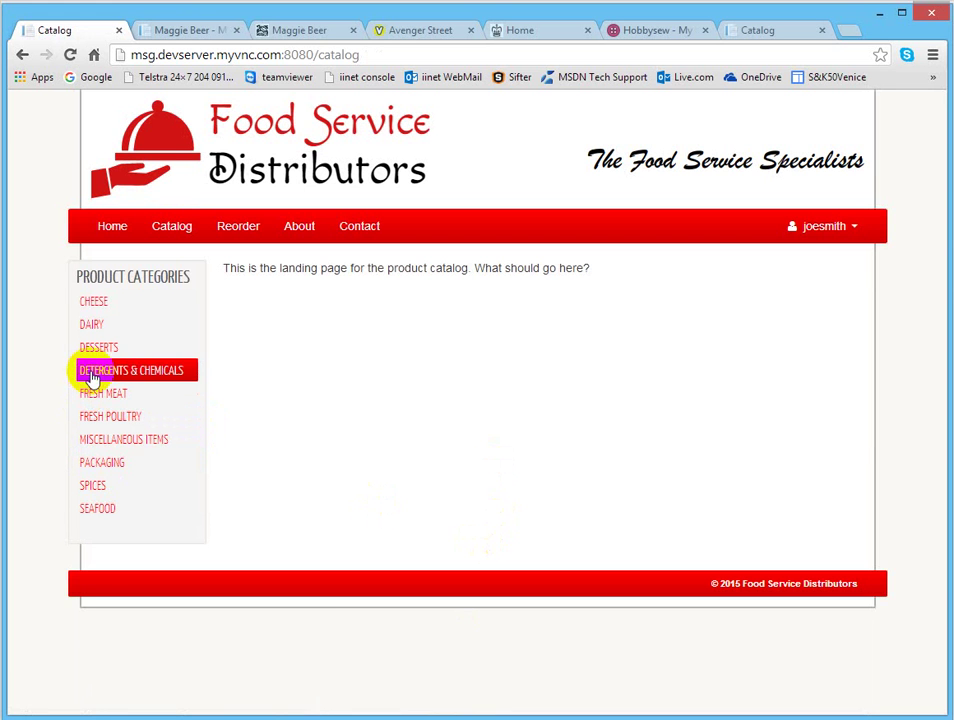
left_click(188, 348)
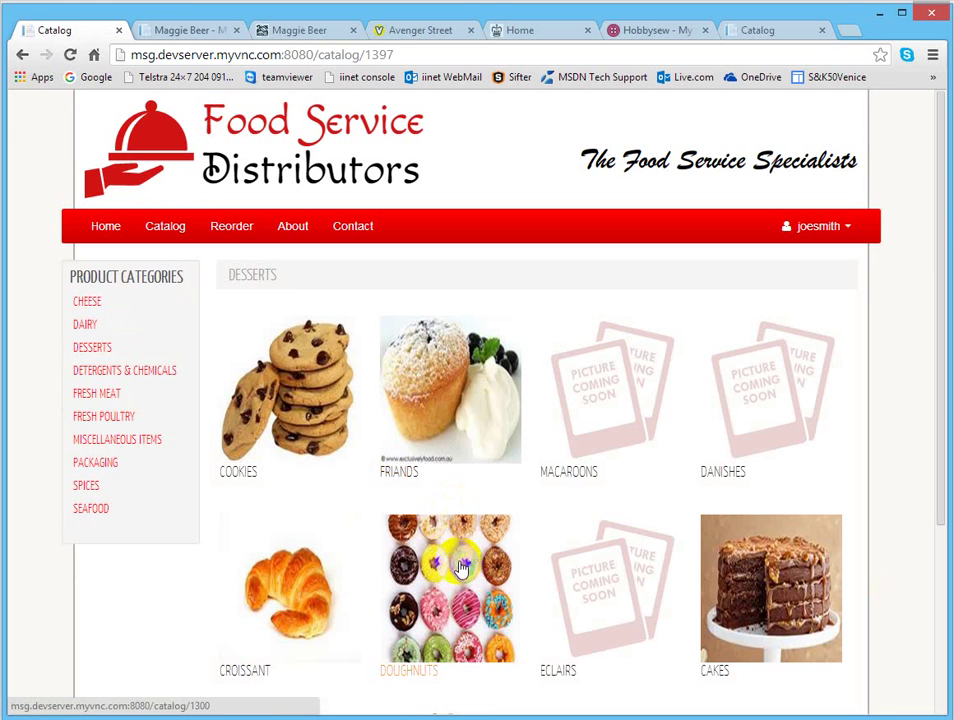
left_click(455, 590)
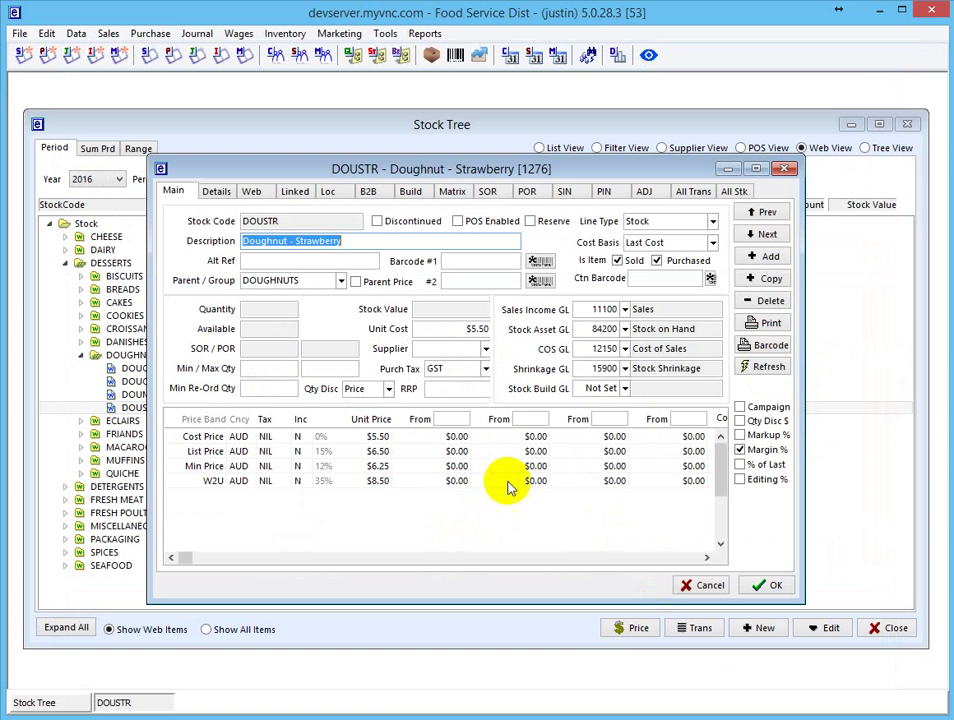
- Back in the DOUSTR item, paste the pink doughnut picture as its web thumbnail and review its list price and size text
left_click(252, 191)
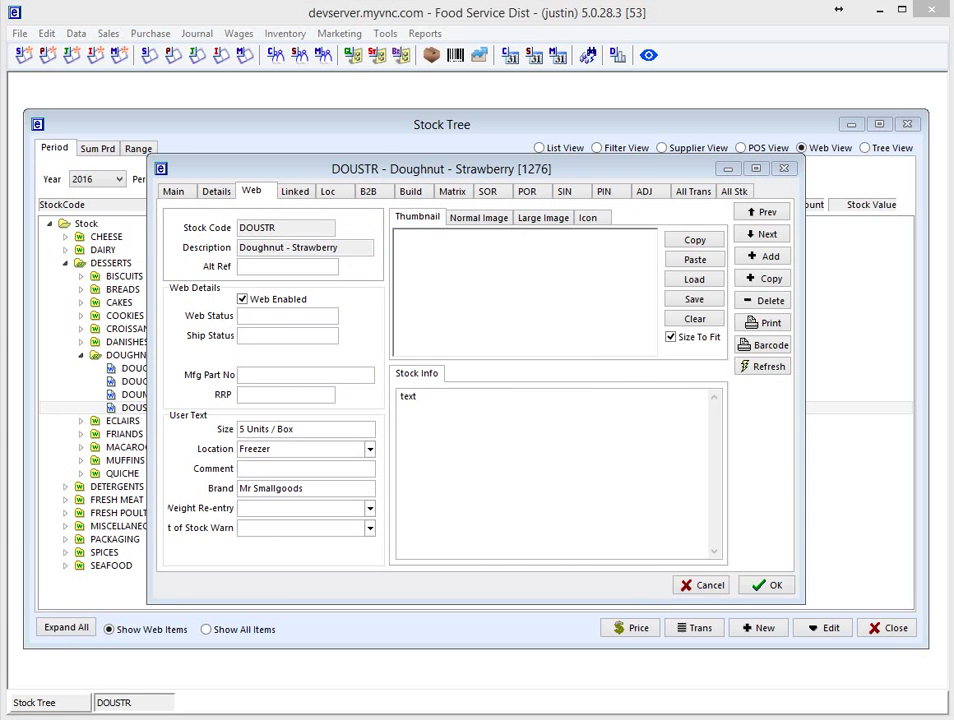
left_click(678, 259)
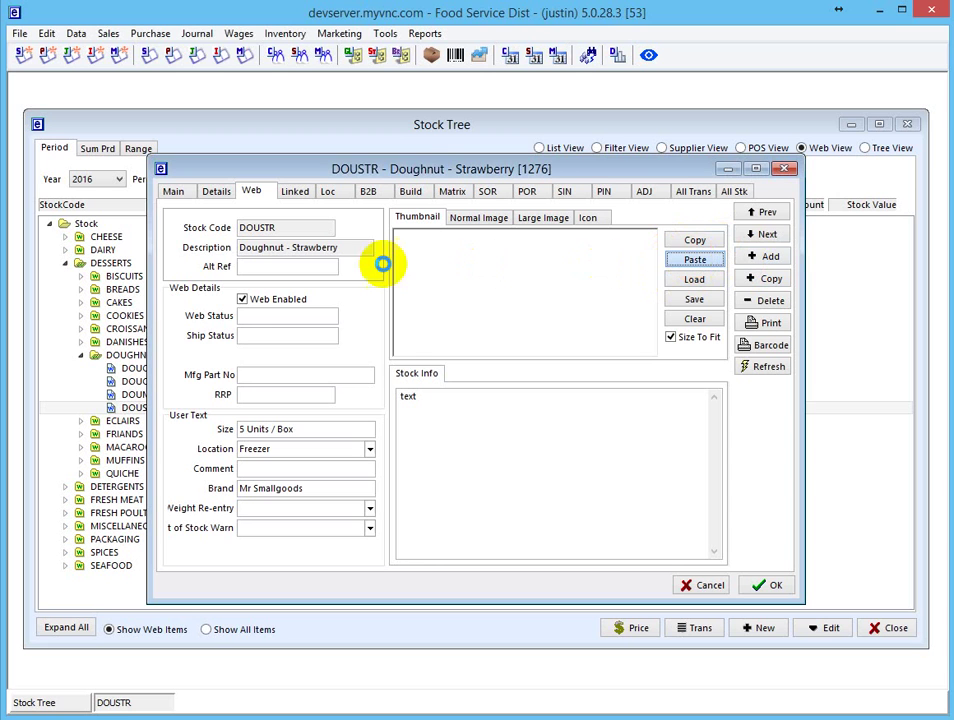
left_click(172, 193)
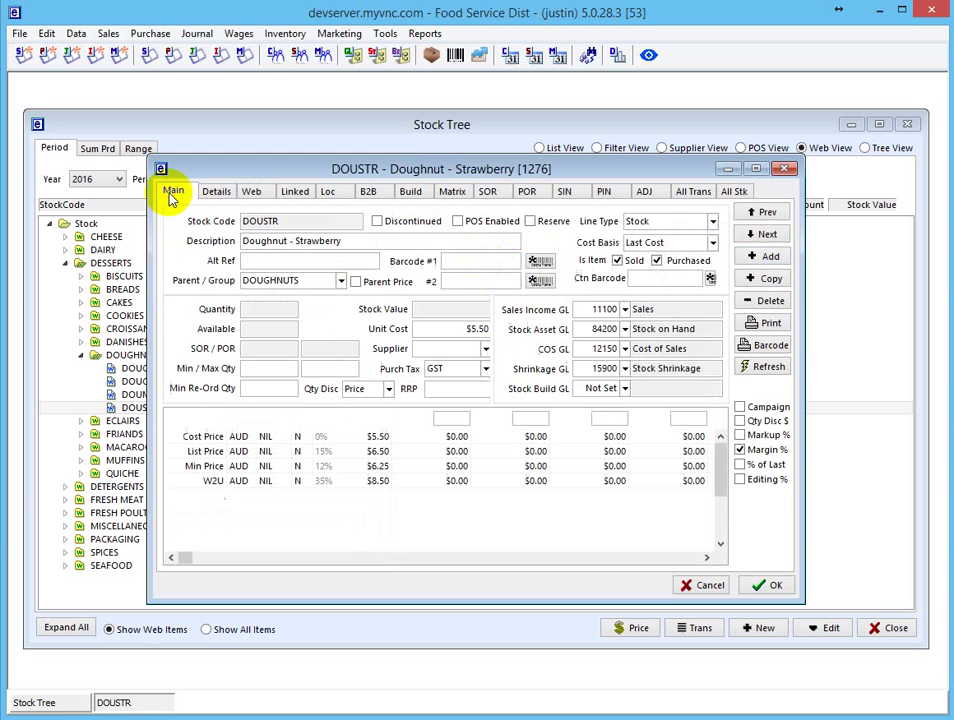
left_click(380, 452)
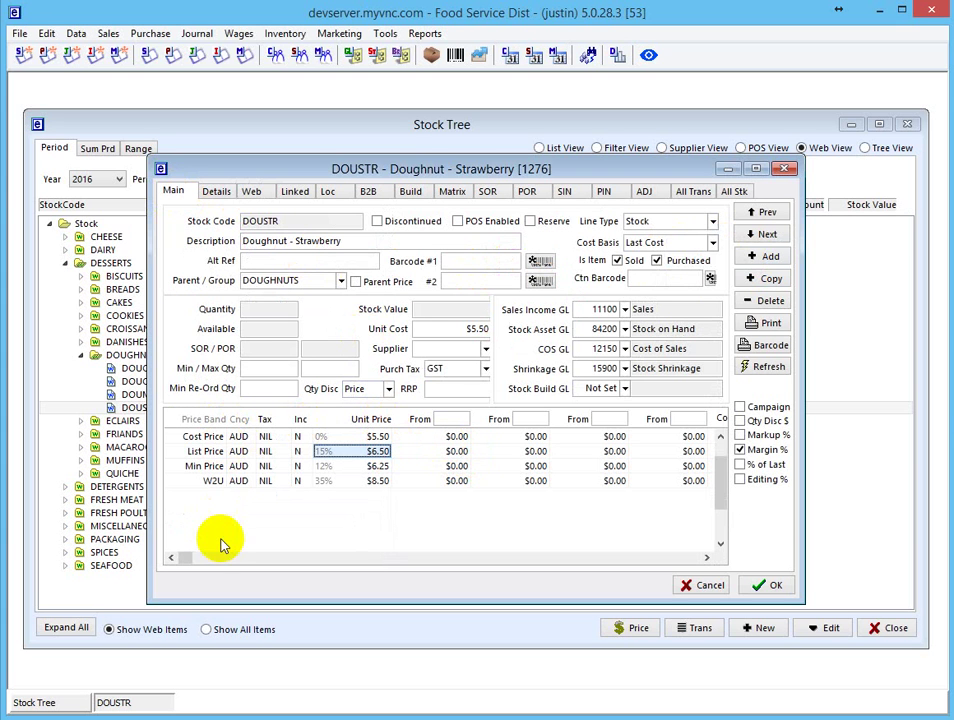
left_click(216, 192)
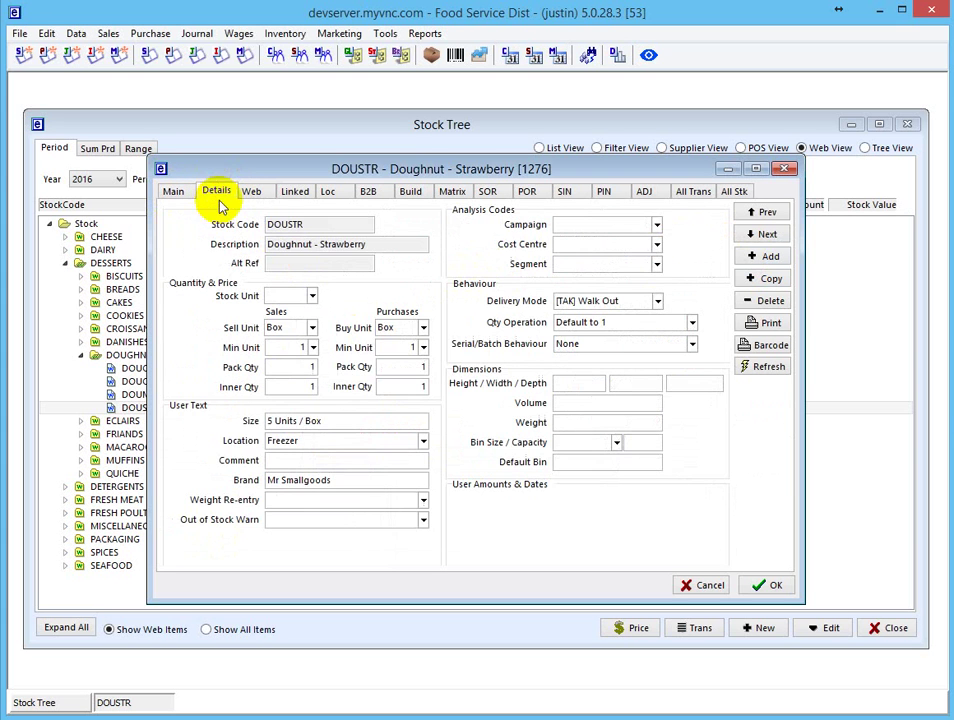
left_click(333, 420)
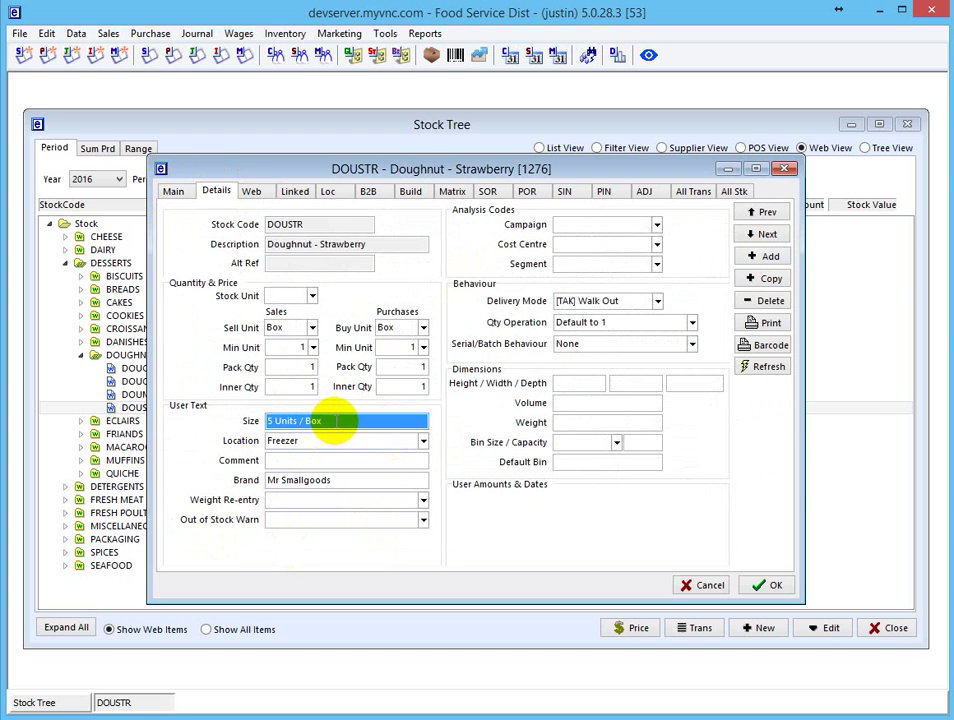
left_click(255, 192)
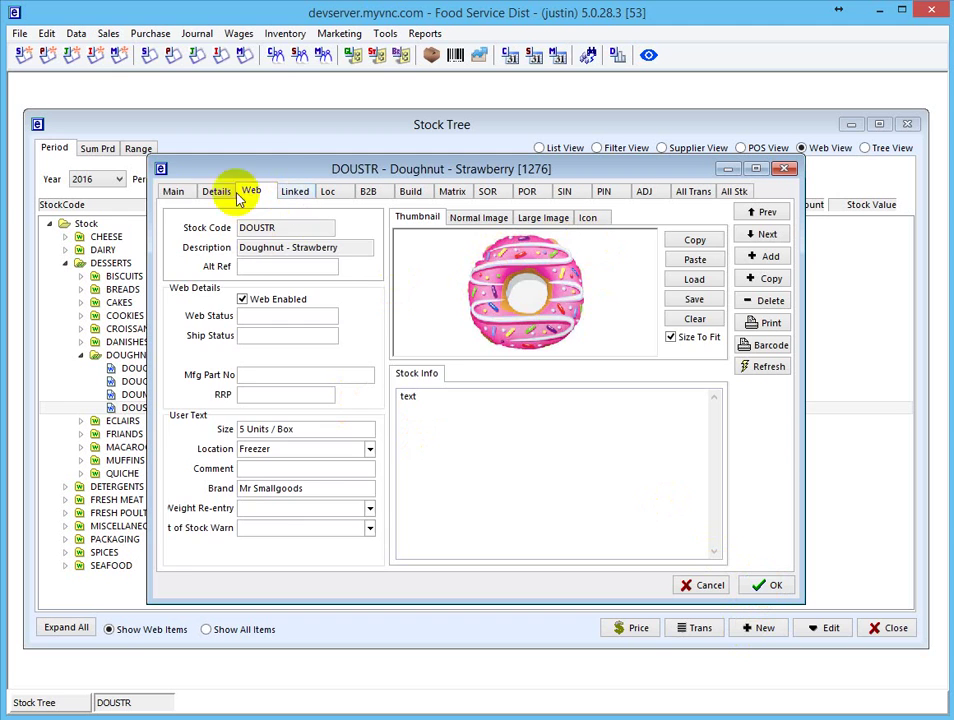
- Set DOUSTR's List Price unit price to $8.50 and save the item
left_click(173, 190)
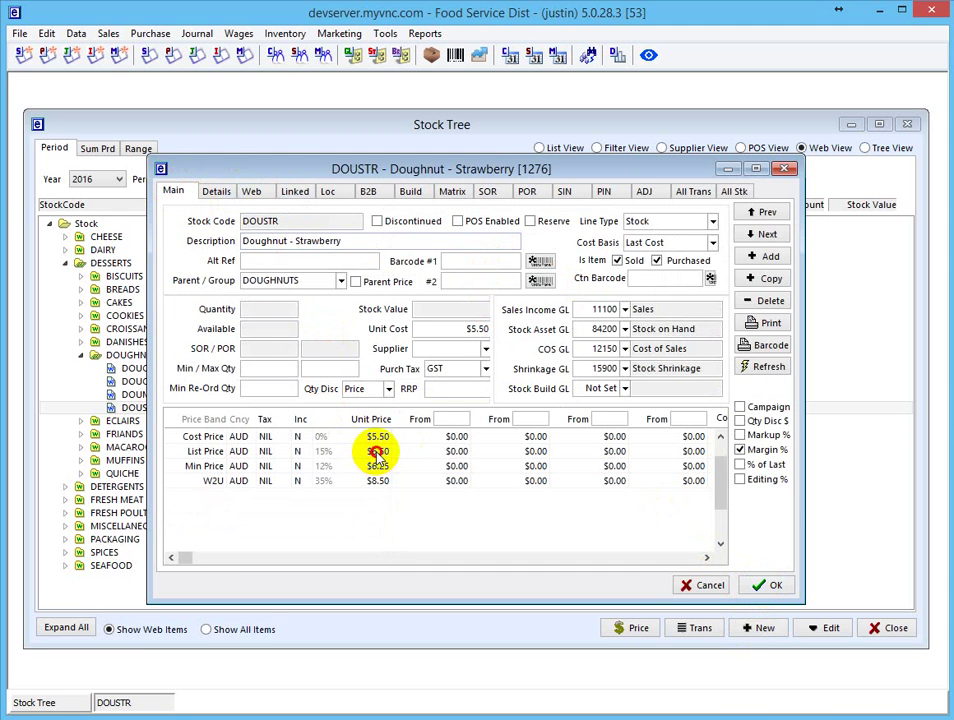
left_click(378, 453)
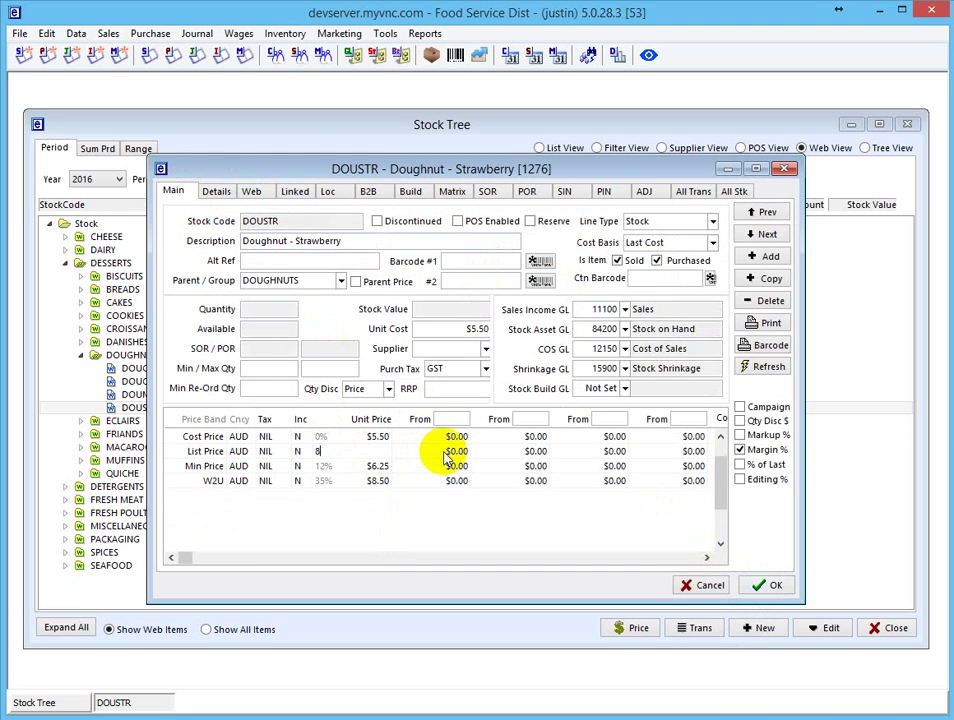
type("8.5")
left_click(445, 453)
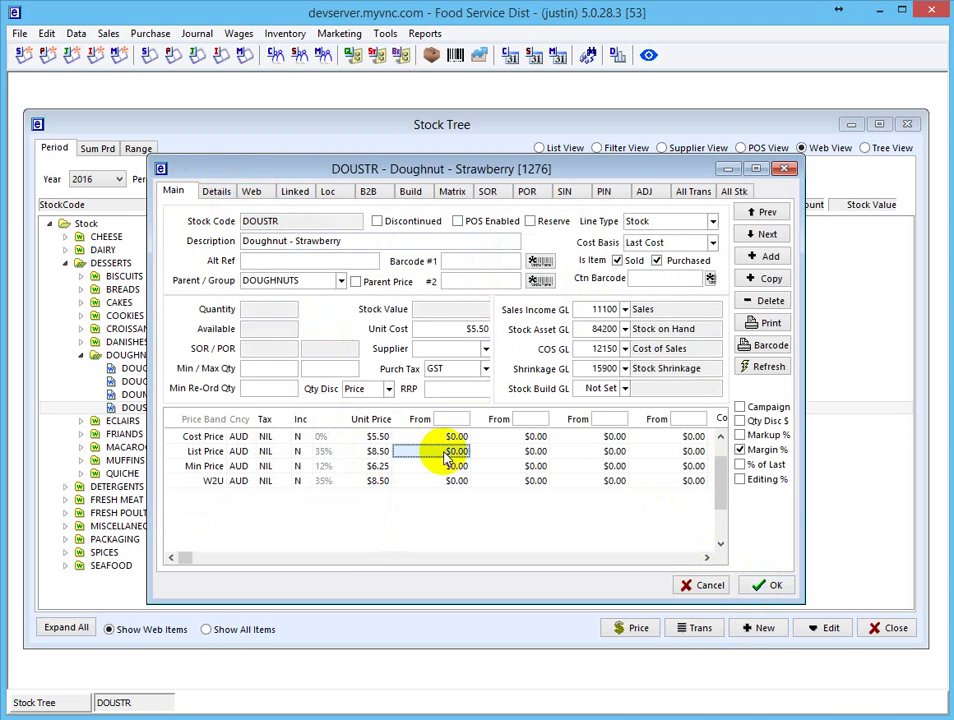
left_click(770, 586)
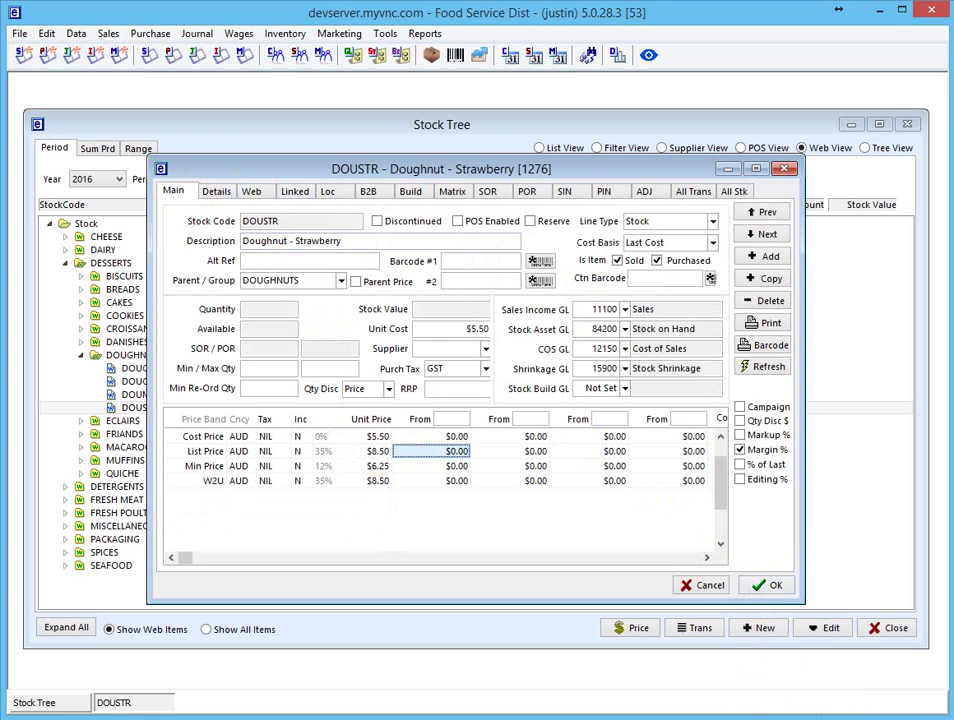
left_click(787, 589)
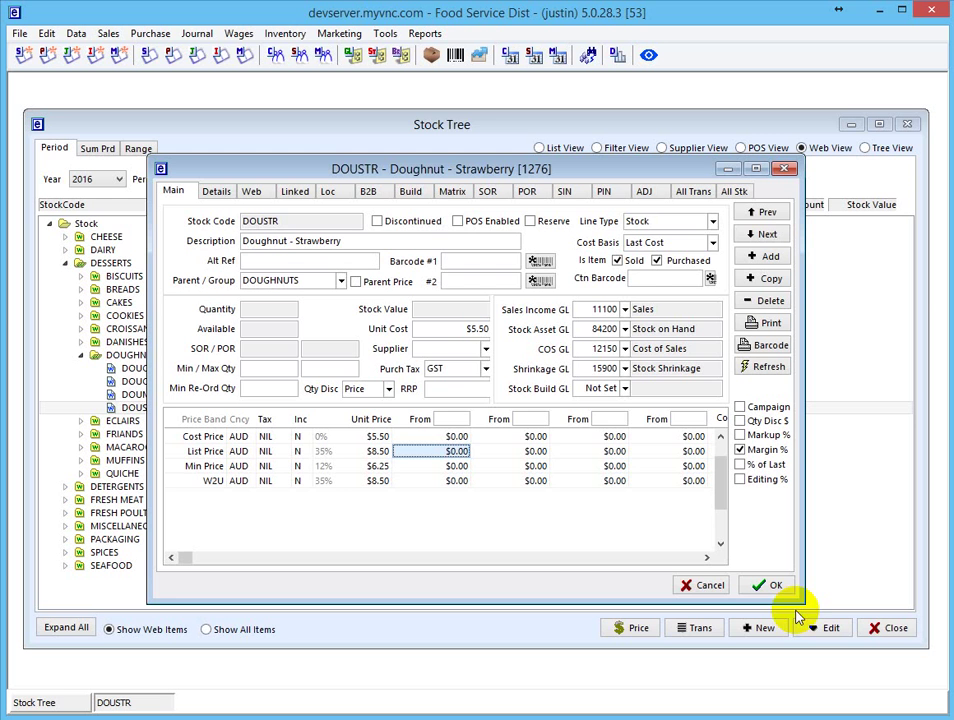
left_click(768, 586)
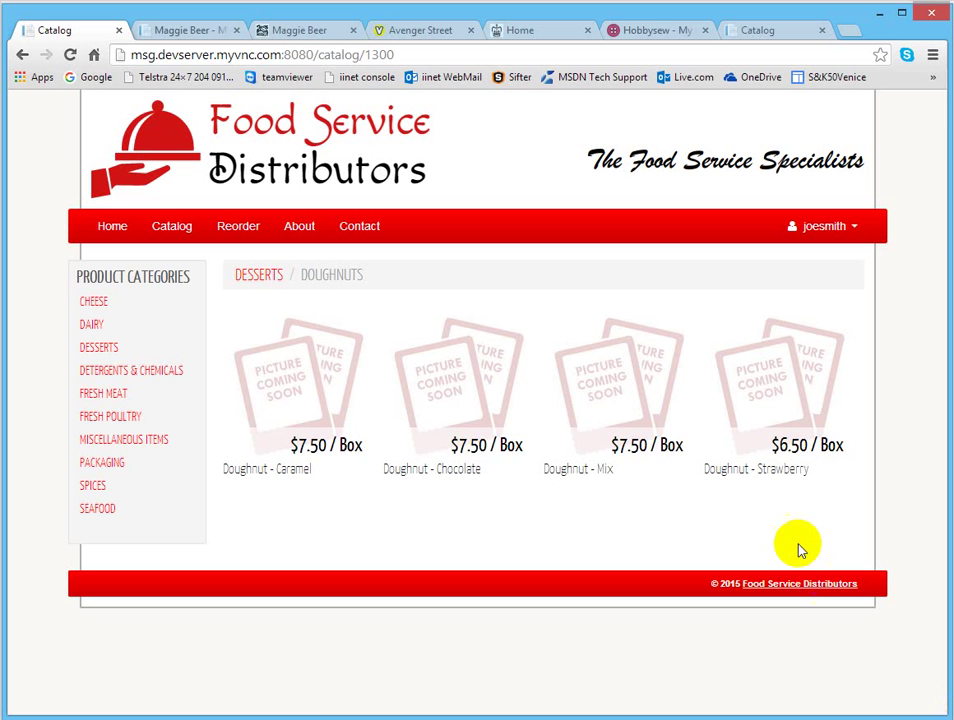
- Reload DOUGHNUTS on the website through the DESSERTS category and check the strawberry doughnut's picture and price
left_click(111, 349)
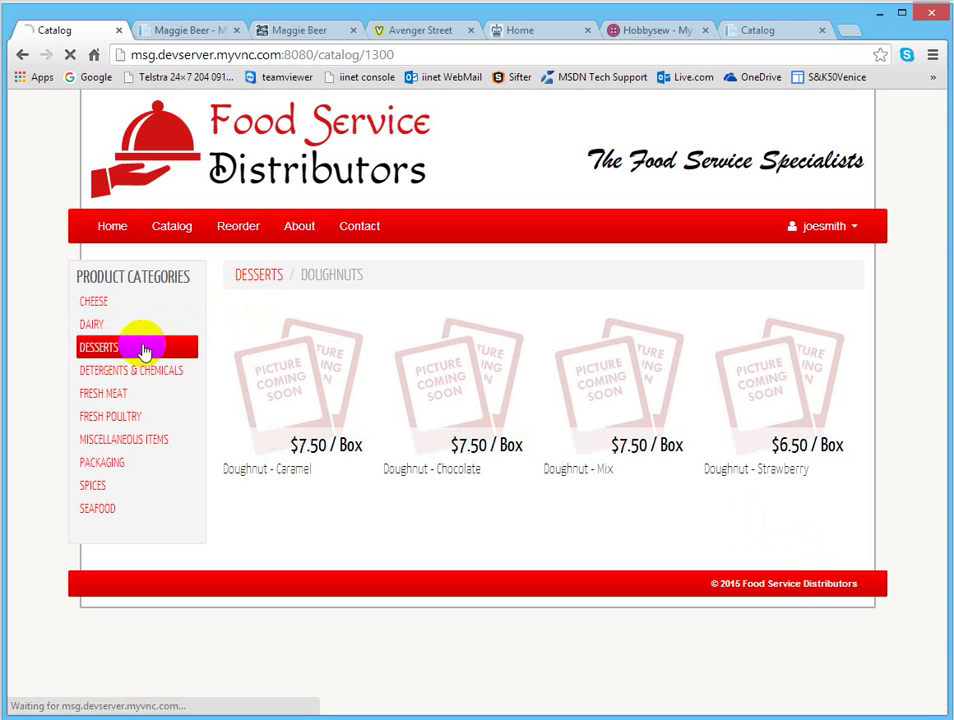
left_click(437, 614)
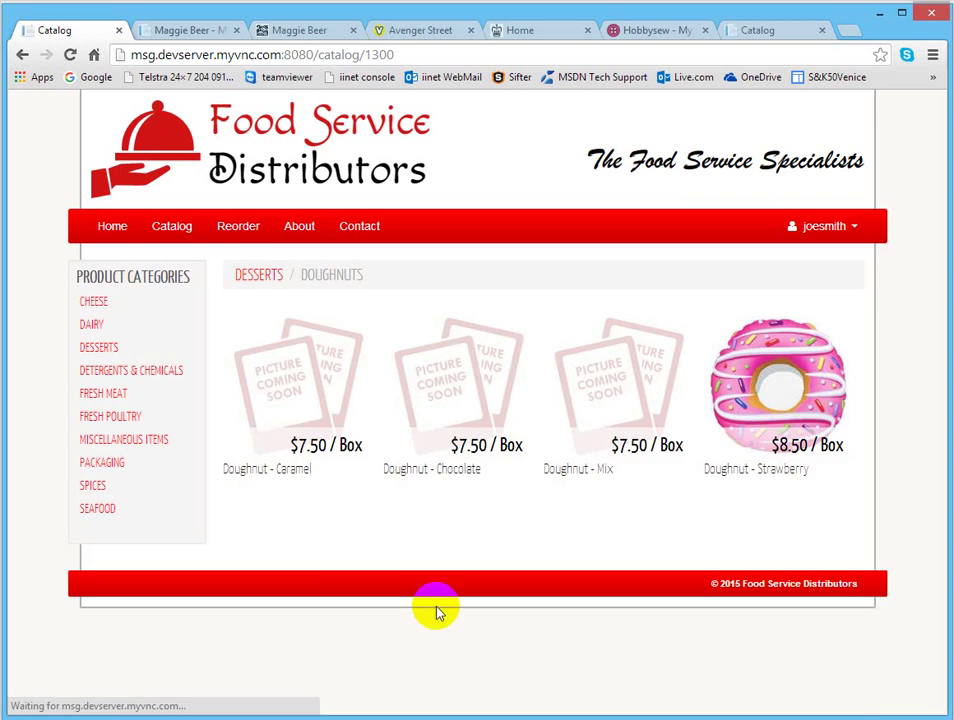
mouse_move(424, 474)
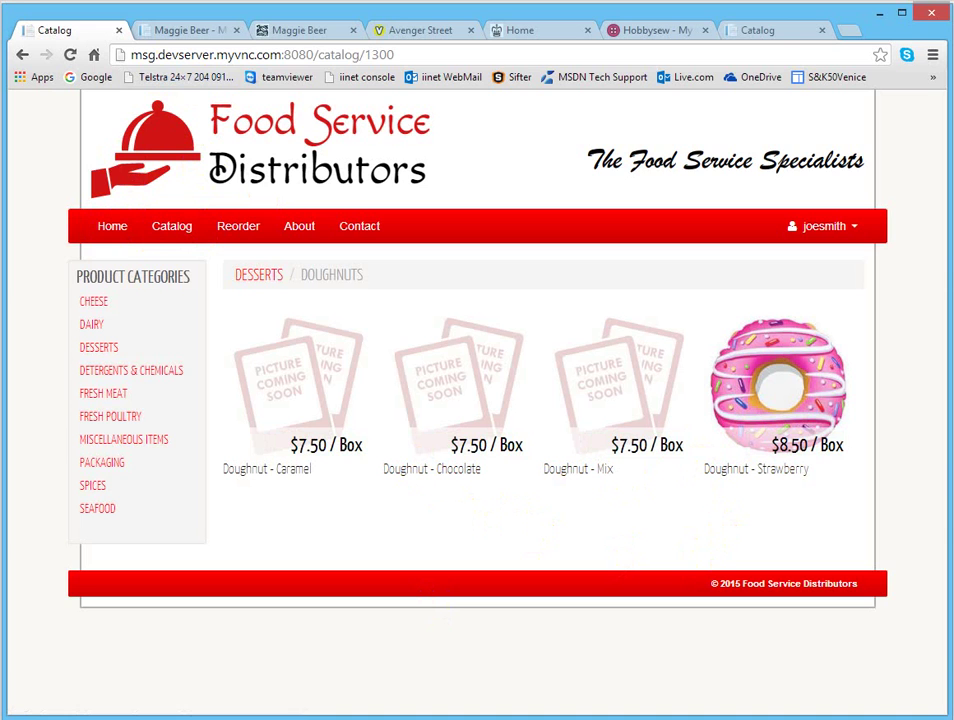
- Switch back to the stock program, close the Stock Tree, and open the B2B pricing of the customer A Bit Of Everything
mouse_move(890, 719)
left_click(808, 712)
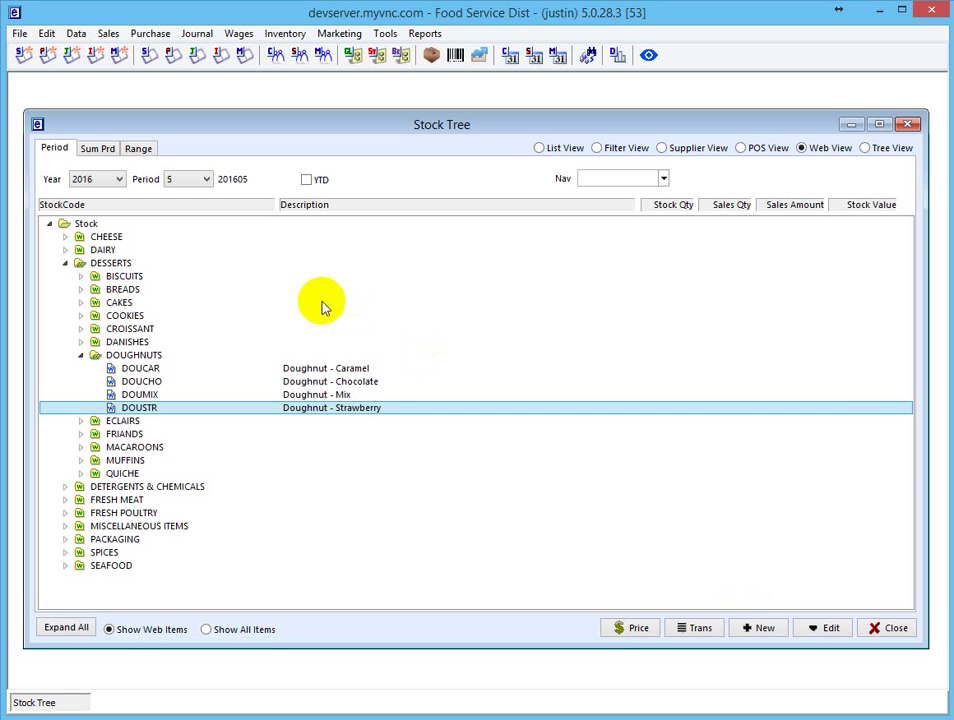
left_click(906, 124)
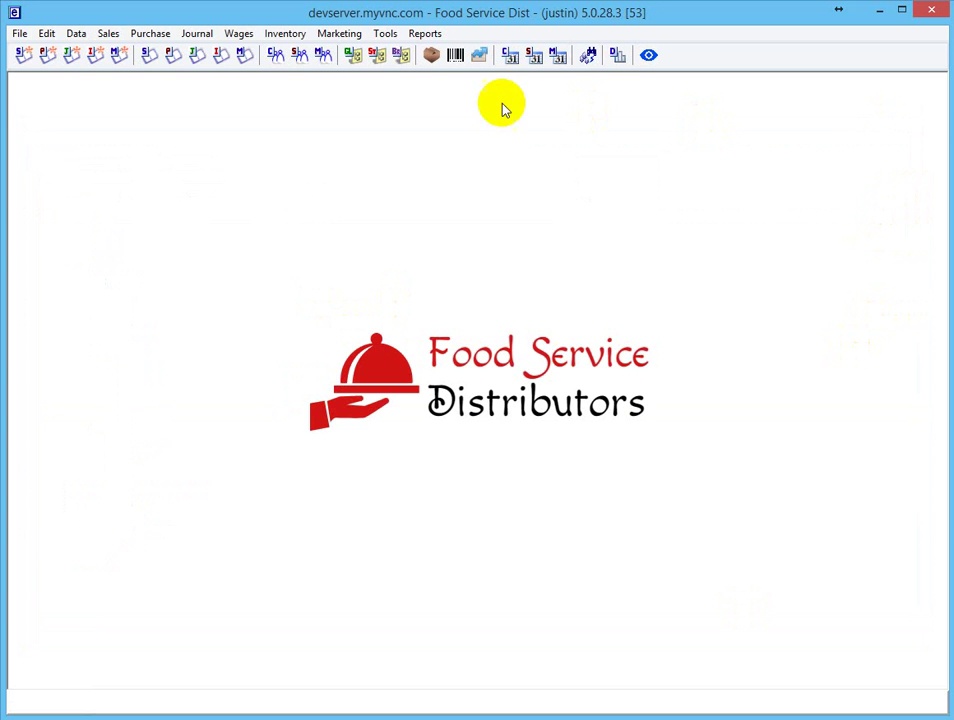
left_click(275, 56)
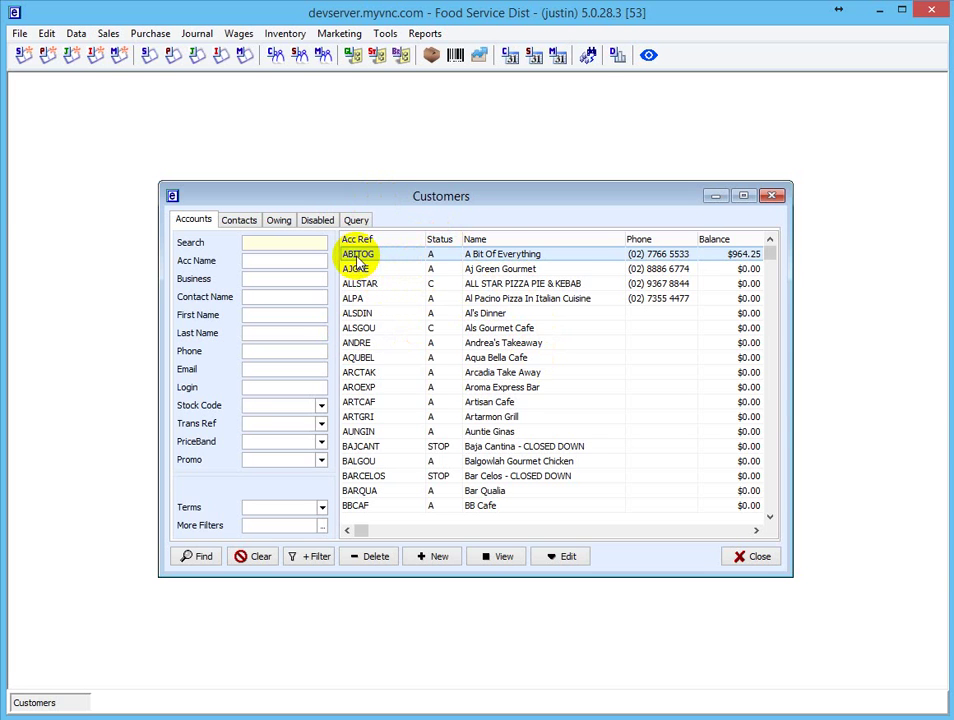
double_click(493, 256)
left_click(491, 180)
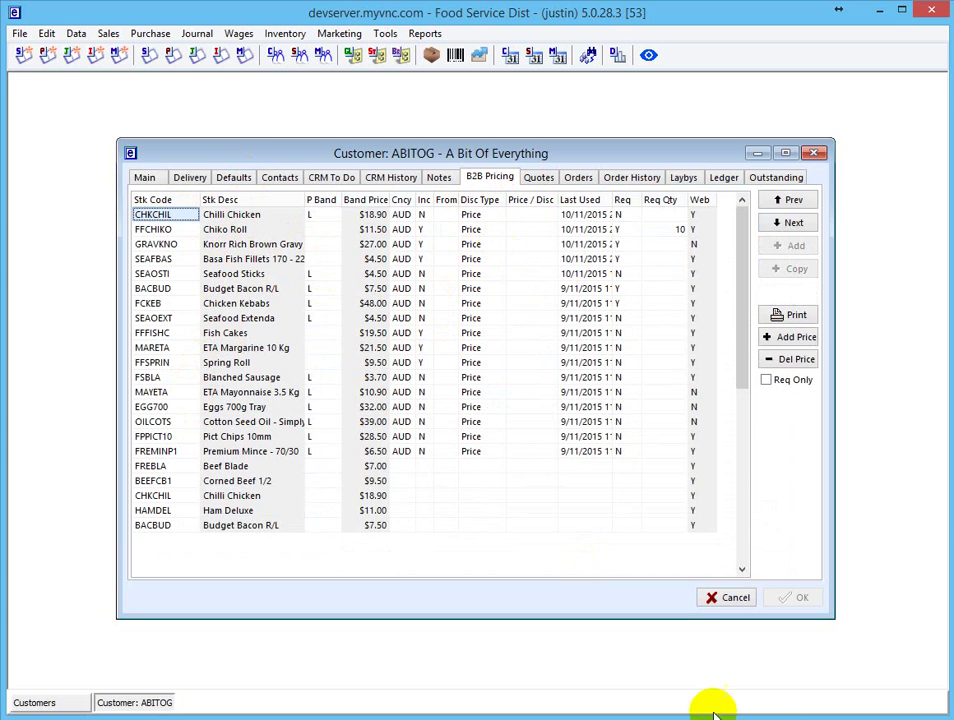
- Switch to the Food Service Distributors website and set the first Budget Bacon R/L reorder quantity to 10
mouse_move(944, 719)
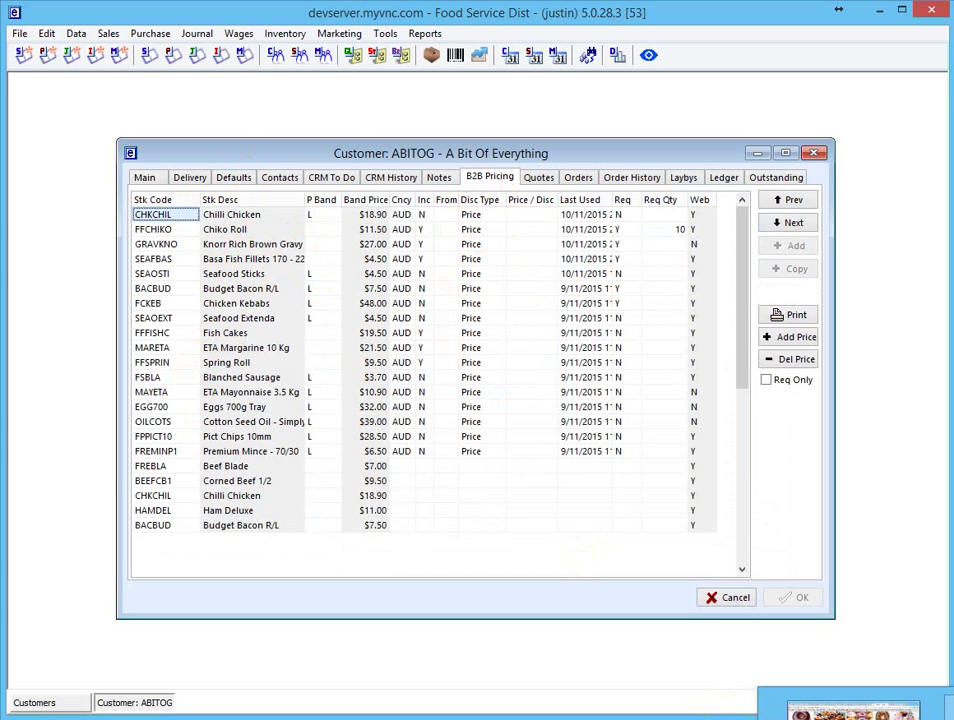
left_click(853, 713)
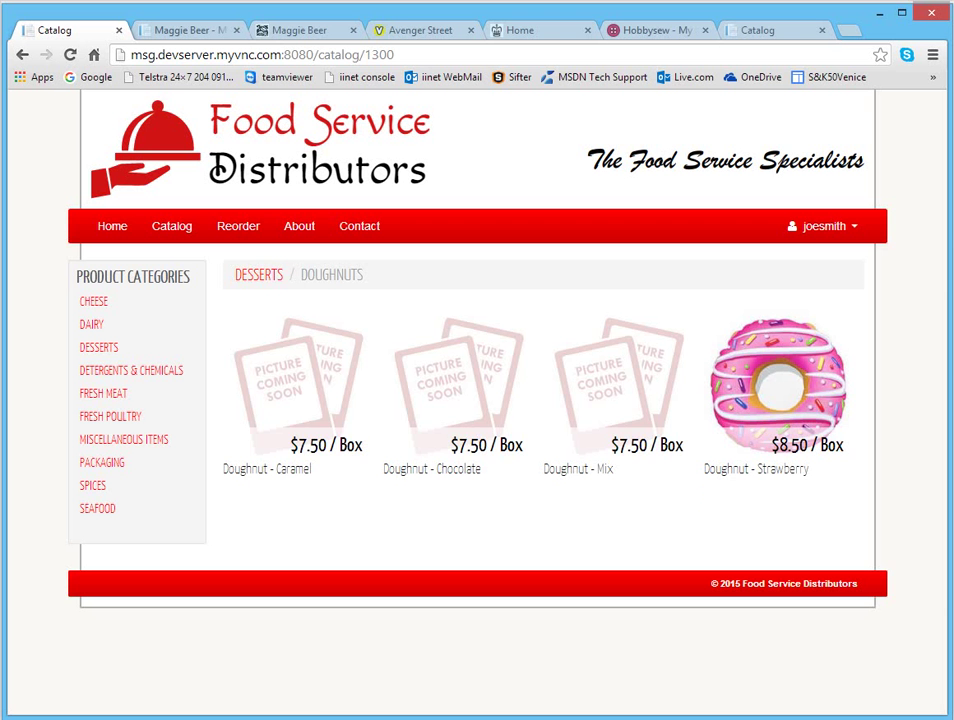
left_click(233, 233)
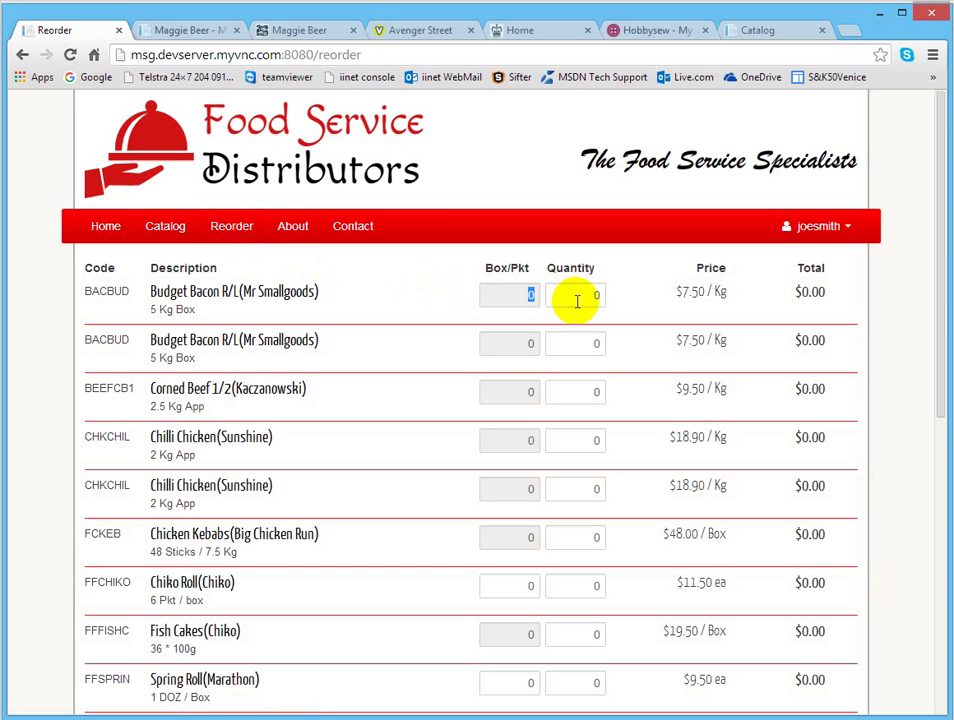
left_click(578, 298)
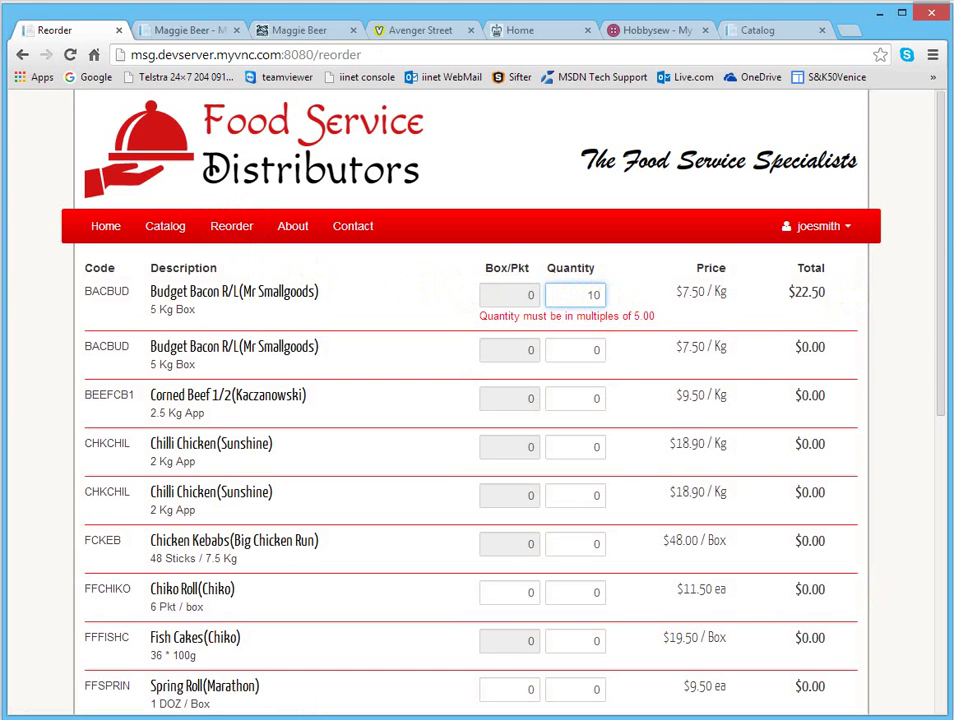
- Try a quantity of 2 for Chiko Roll in the reorder list, and set it to 1 box with quantity 0
left_click(505, 592)
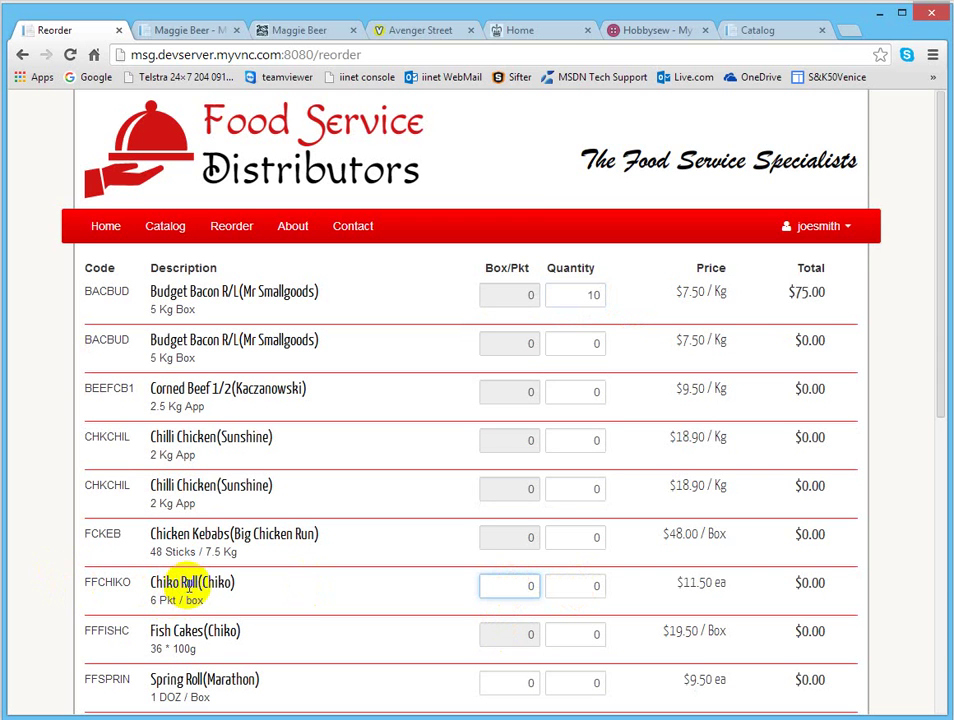
left_click(583, 586)
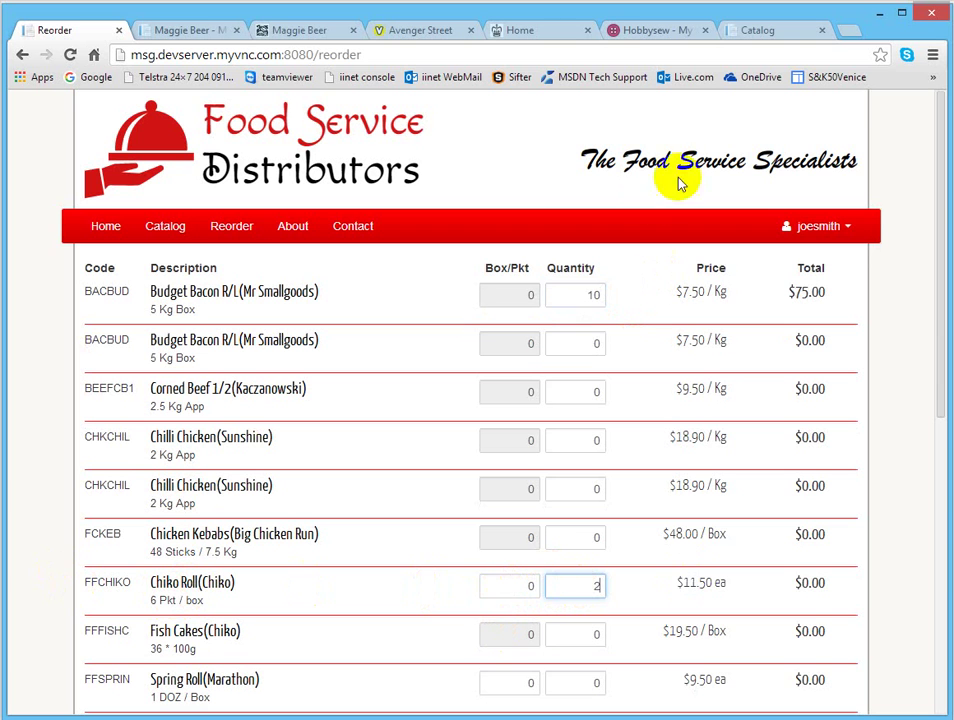
left_click(515, 589)
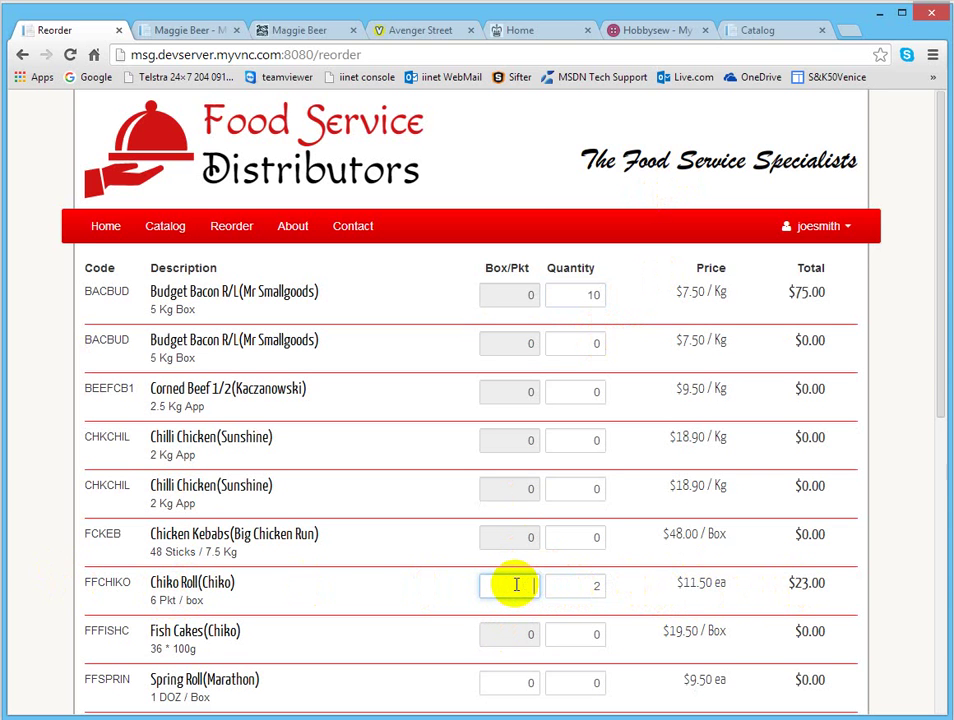
left_click(571, 591)
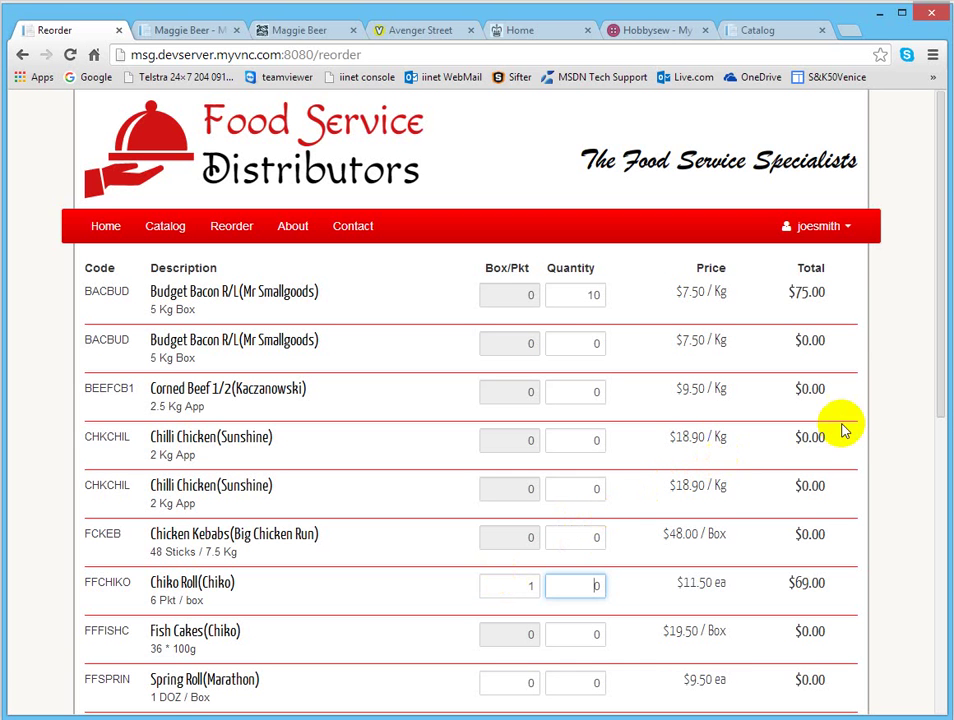
- Add the reorder items to the cart and place the order through checkout
left_click_drag(943, 390, 922, 373)
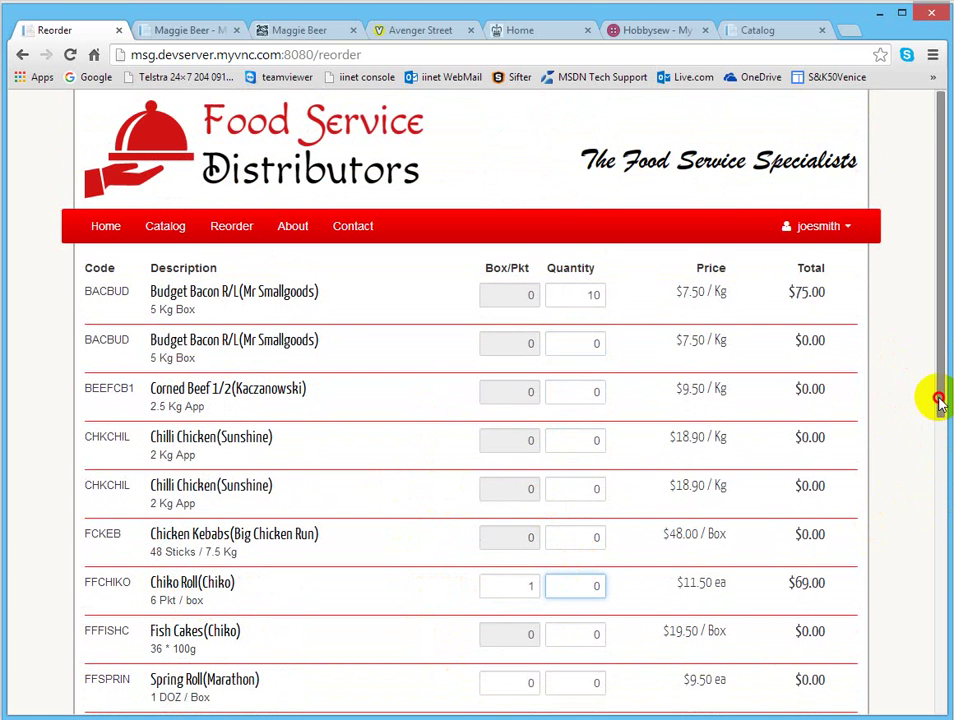
left_click_drag(937, 398, 939, 700)
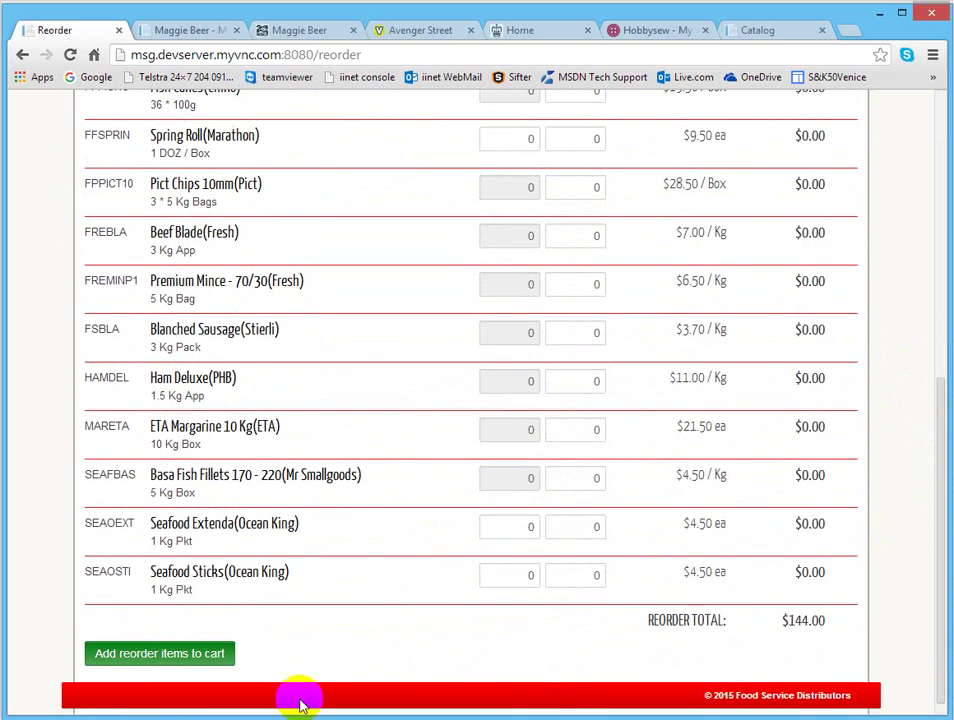
left_click(143, 655)
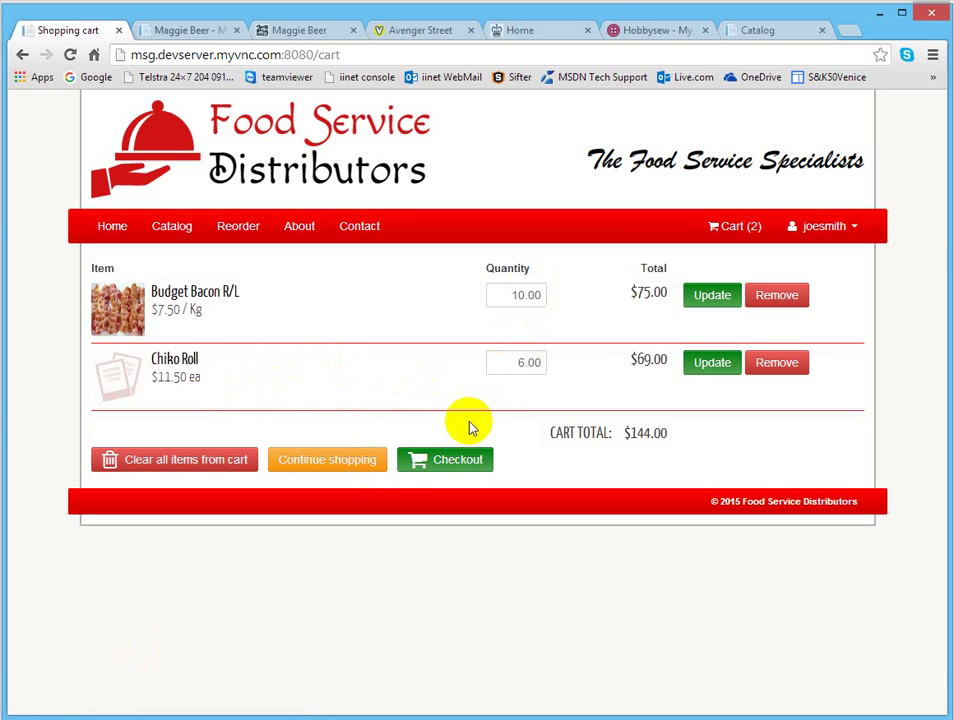
left_click(439, 461)
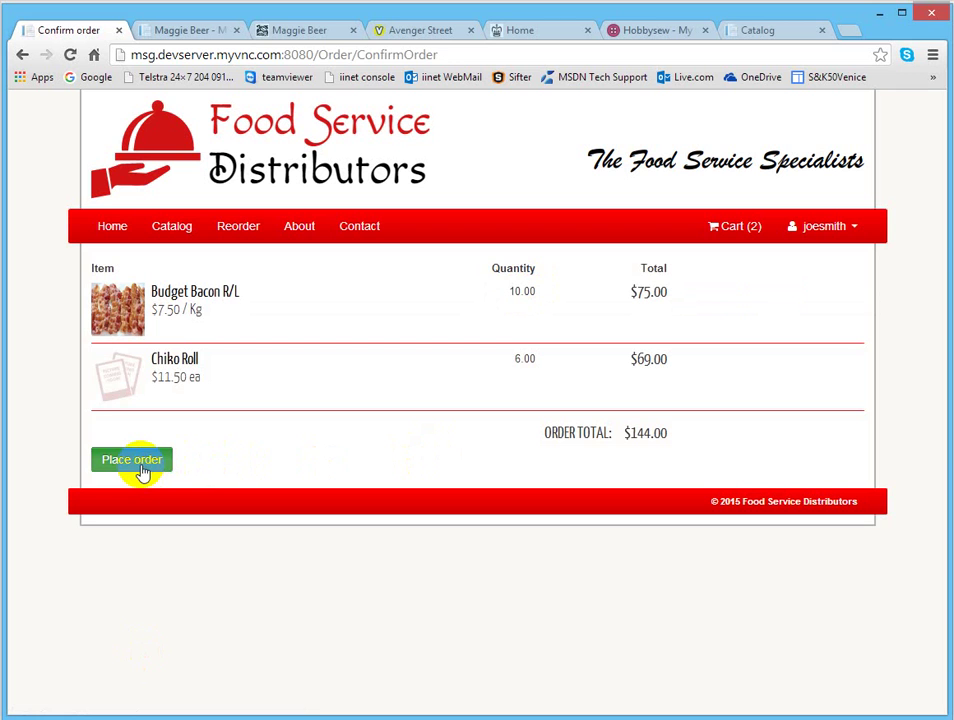
left_click(141, 466)
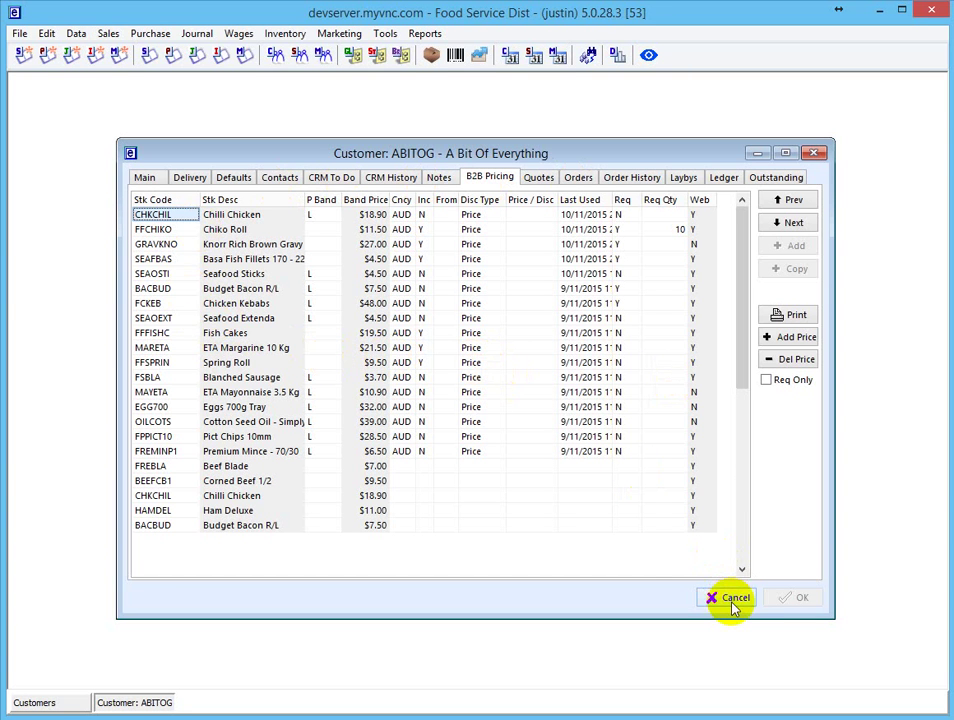
- In the A Bit Of Everything customer record, open the newest sales order and check its Budget Bacon and Chiko Roll lines
left_click(580, 177)
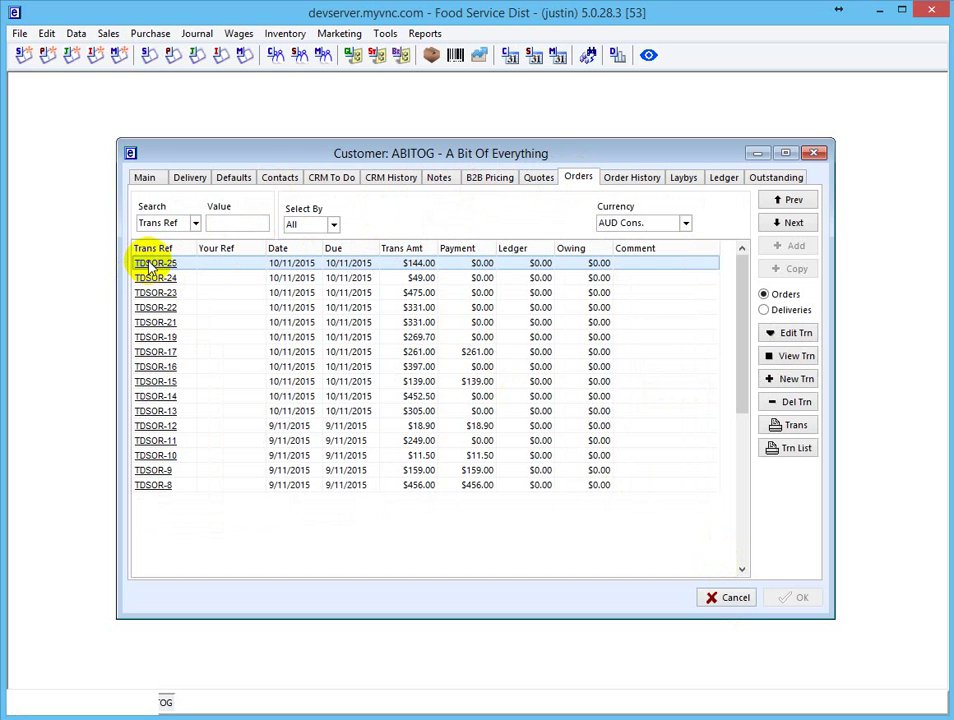
double_click(187, 263)
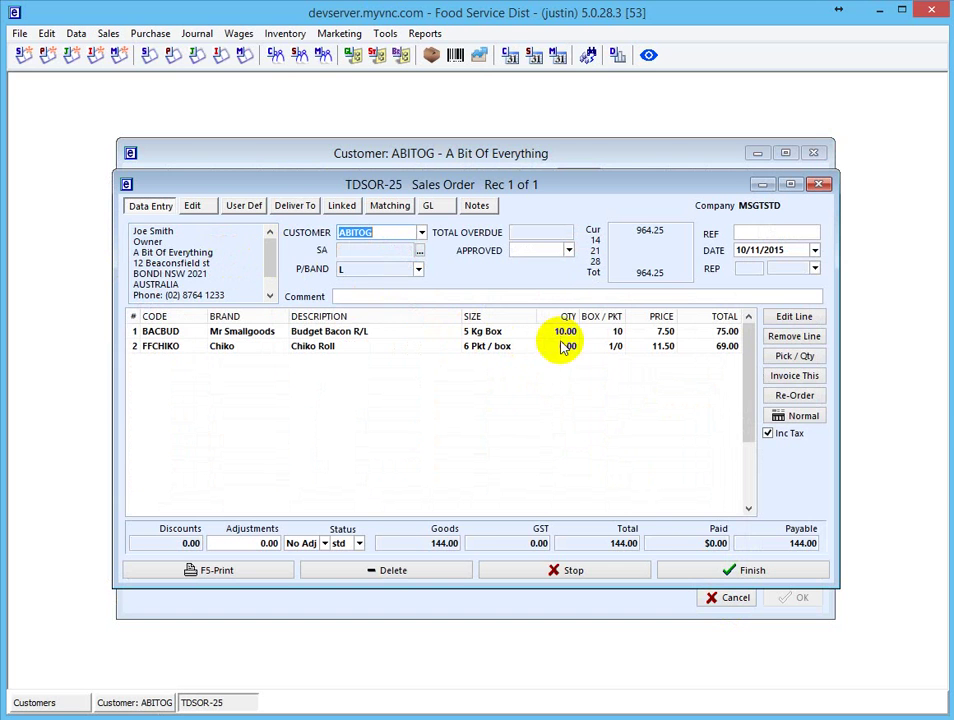
left_click(243, 335)
left_click(326, 334)
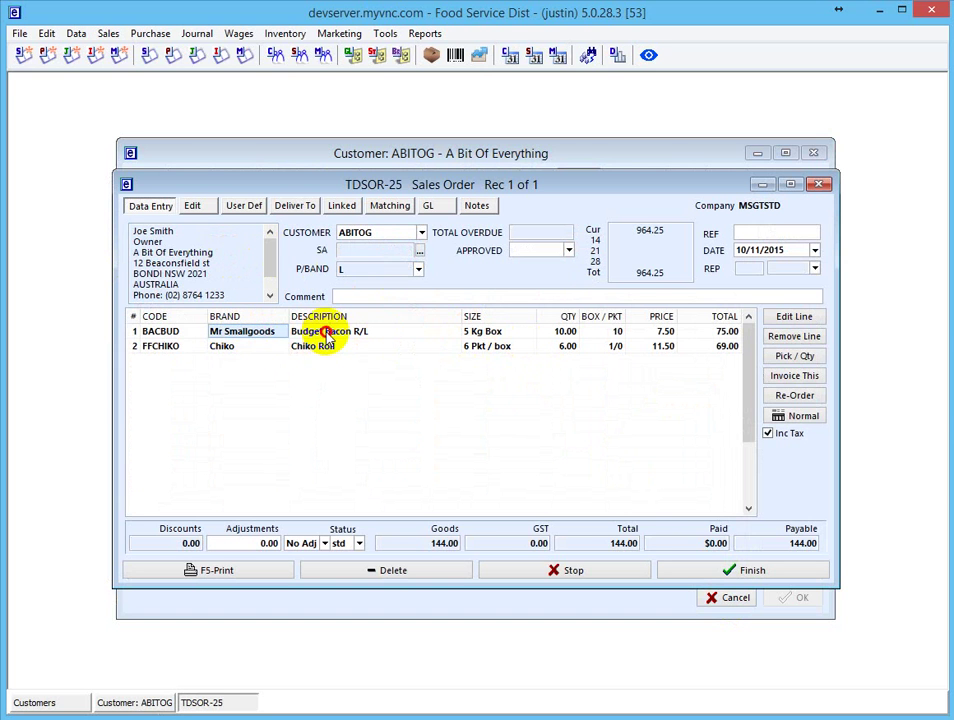
left_click(312, 350)
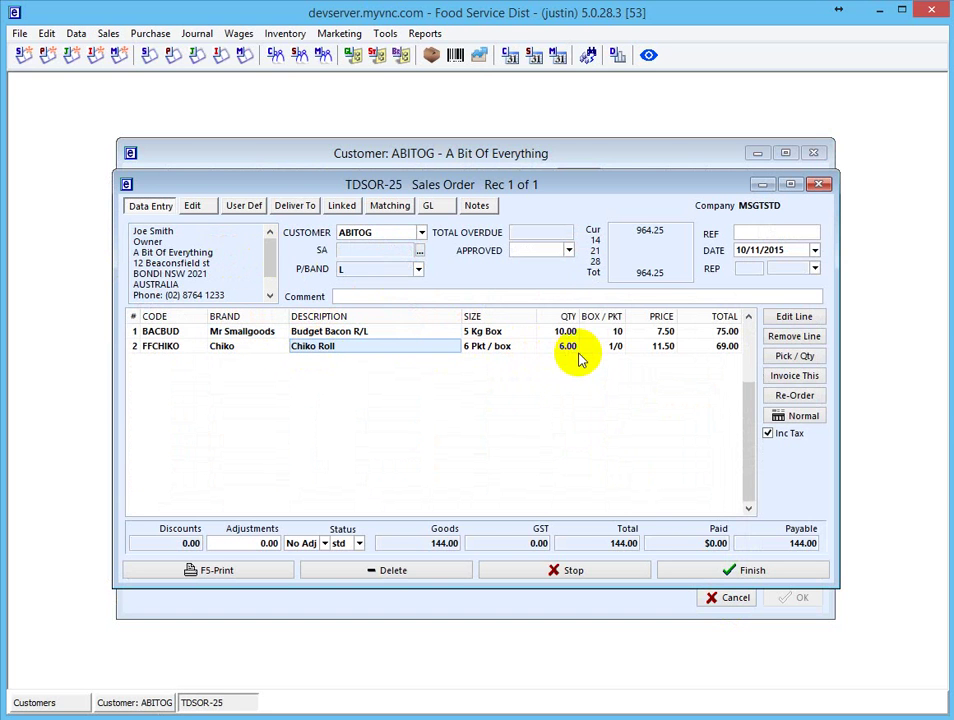
left_click(731, 571)
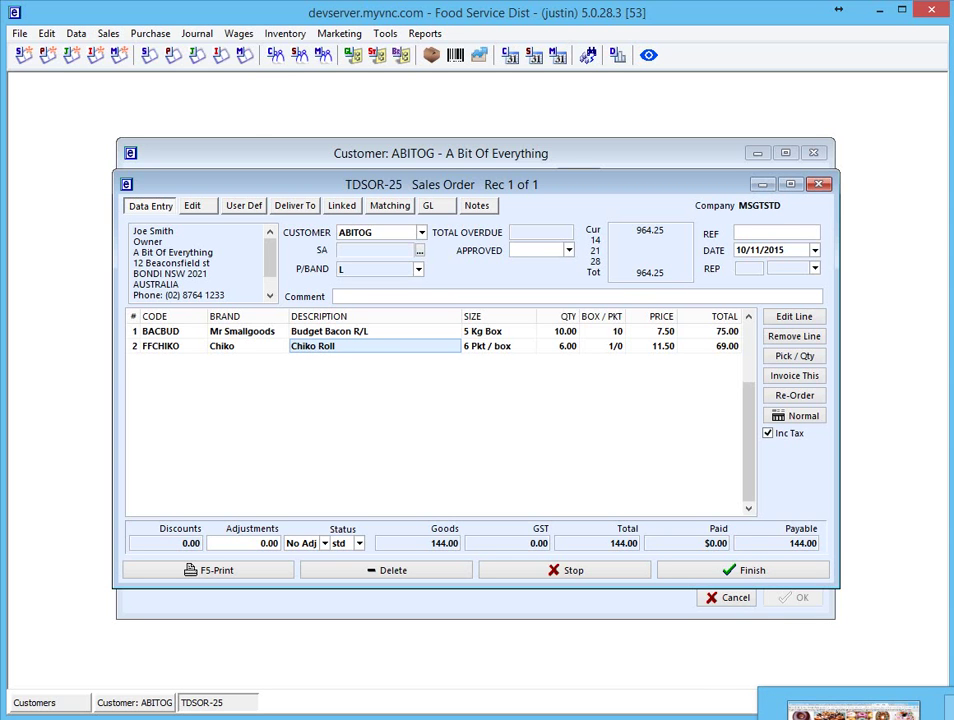
- Switch to the Maggie Beer website and browse Ice Cream under Frozen, Pates under Chilled, and Drinks under Beverages
left_click(808, 712)
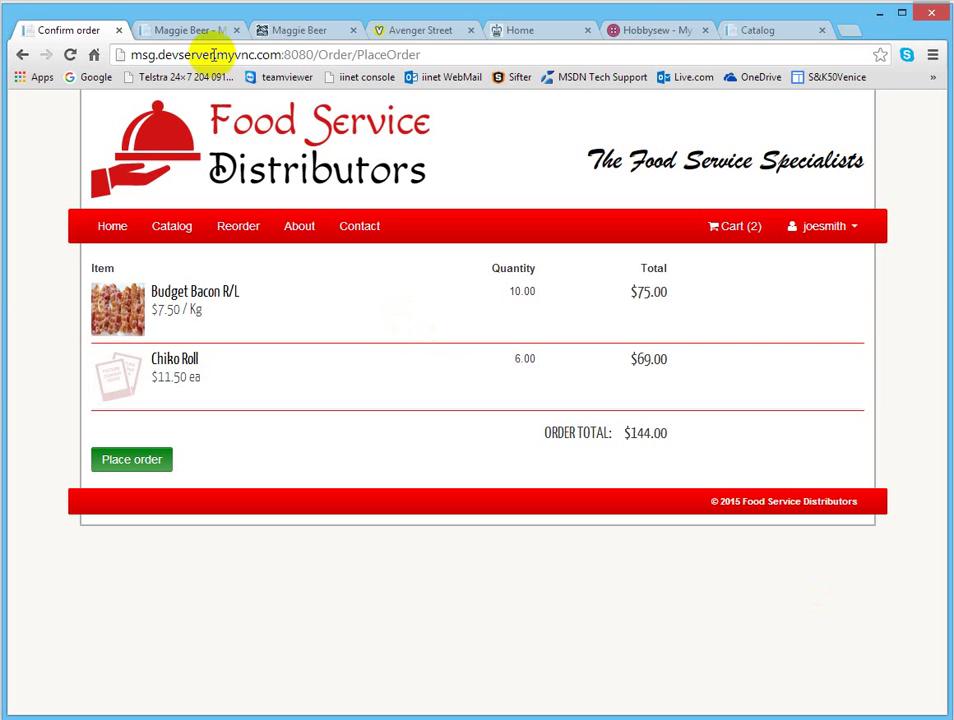
left_click(170, 34)
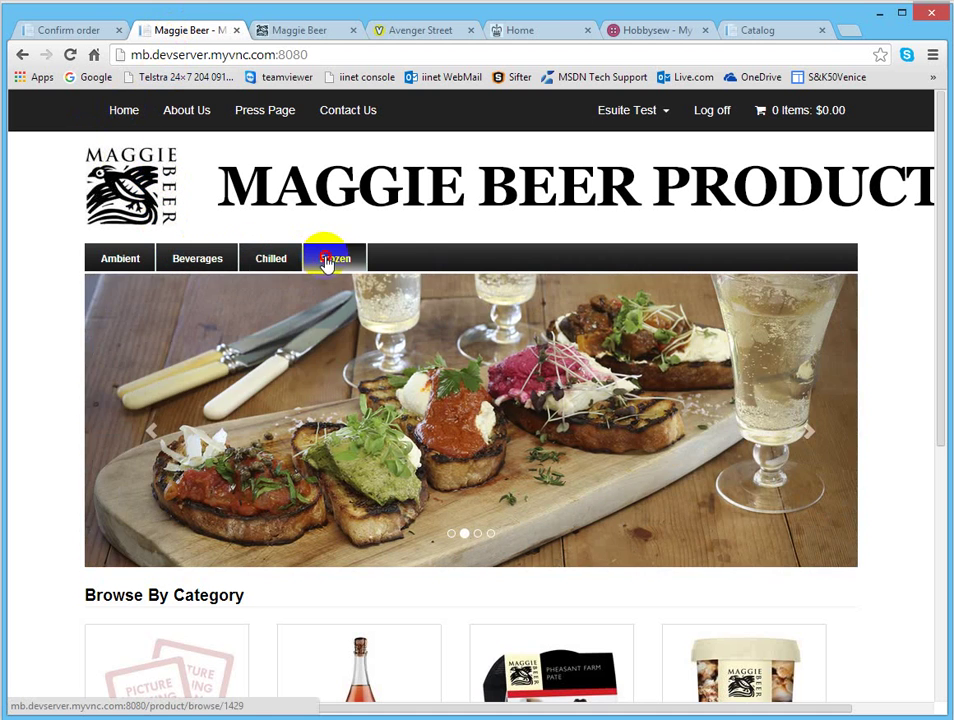
left_click(327, 259)
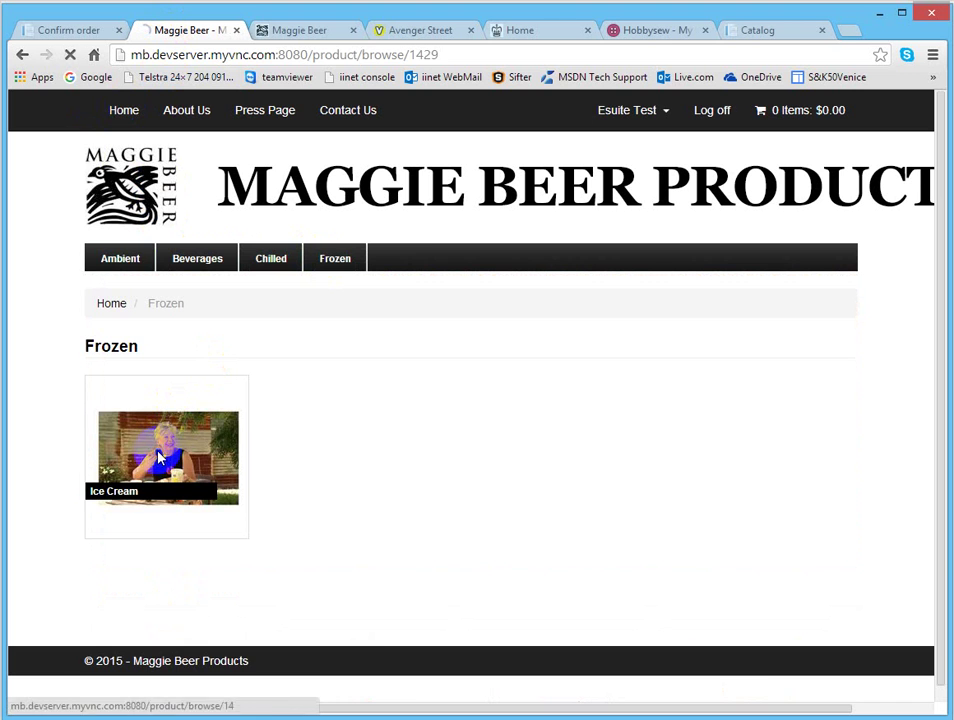
left_click(158, 457)
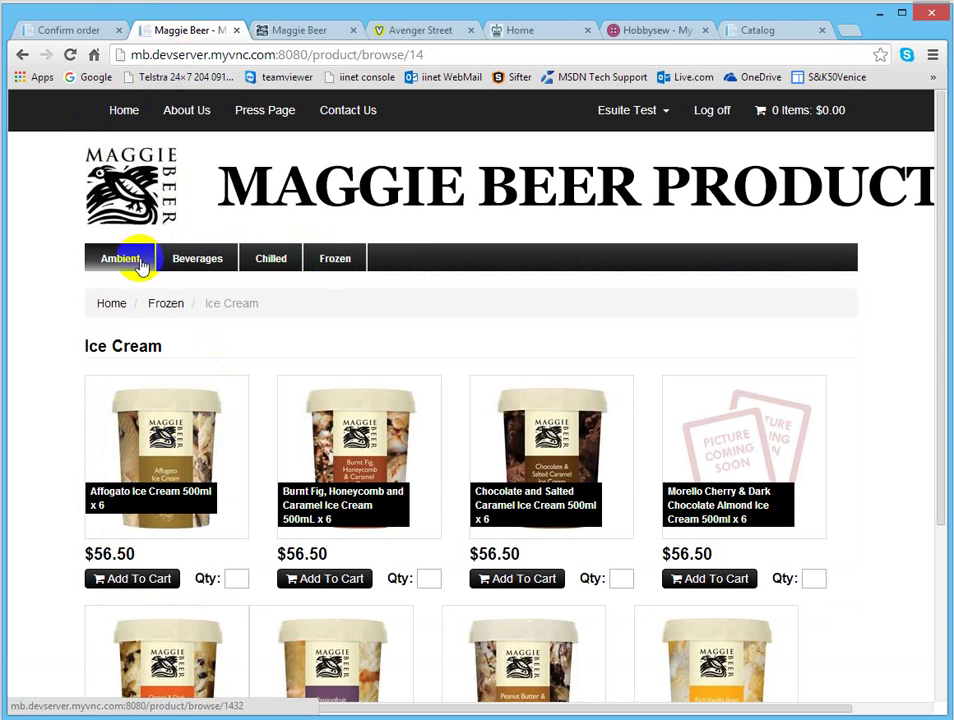
left_click(265, 258)
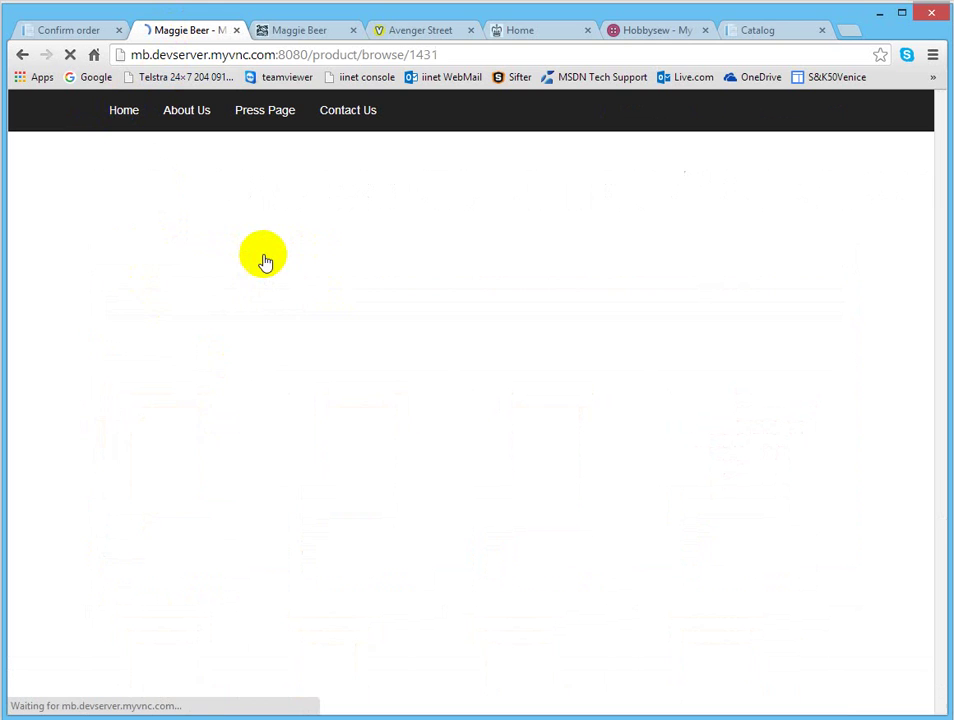
left_click(160, 425)
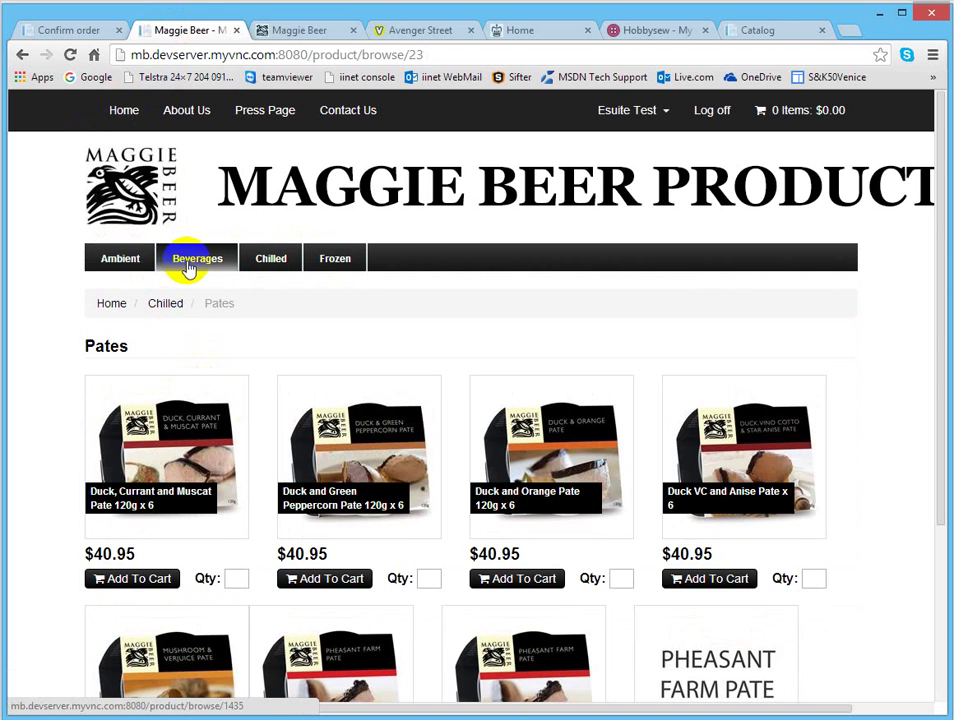
left_click(147, 498)
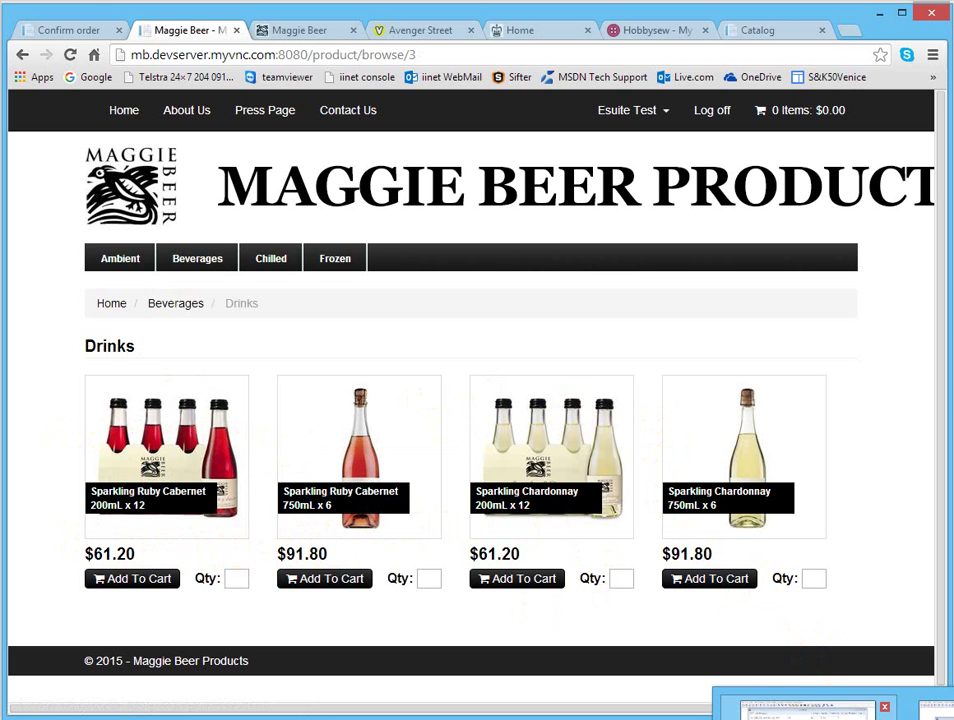
- In the Maggie Beer Stock Tree, expand DRINKS under BEVERAGES and turn off Web Enabled for ARC-200ML-12
left_click(808, 712)
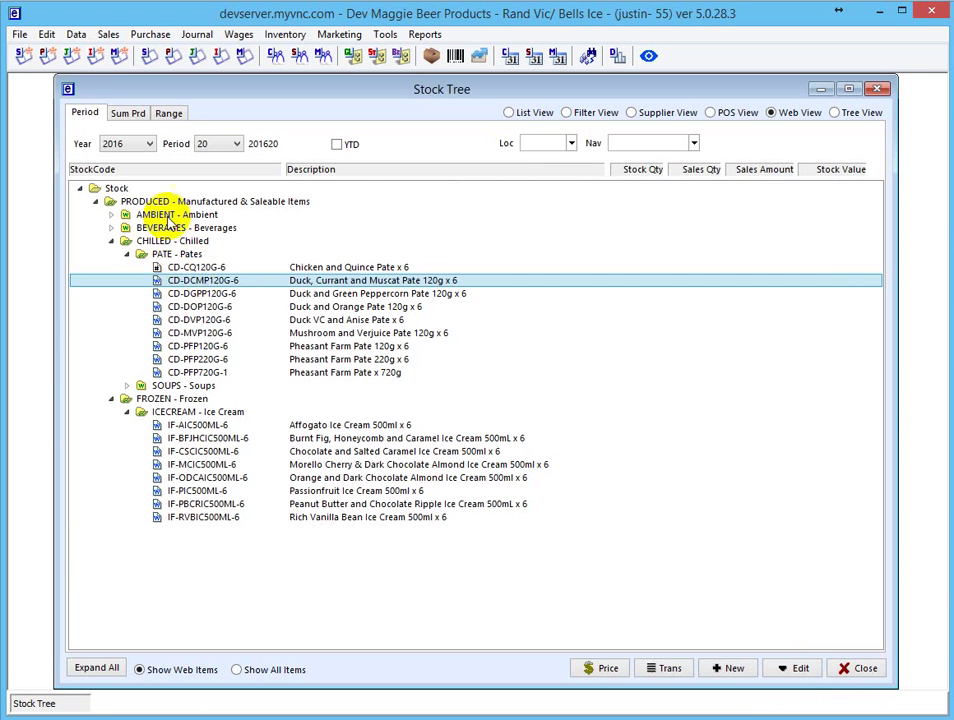
left_click(112, 228)
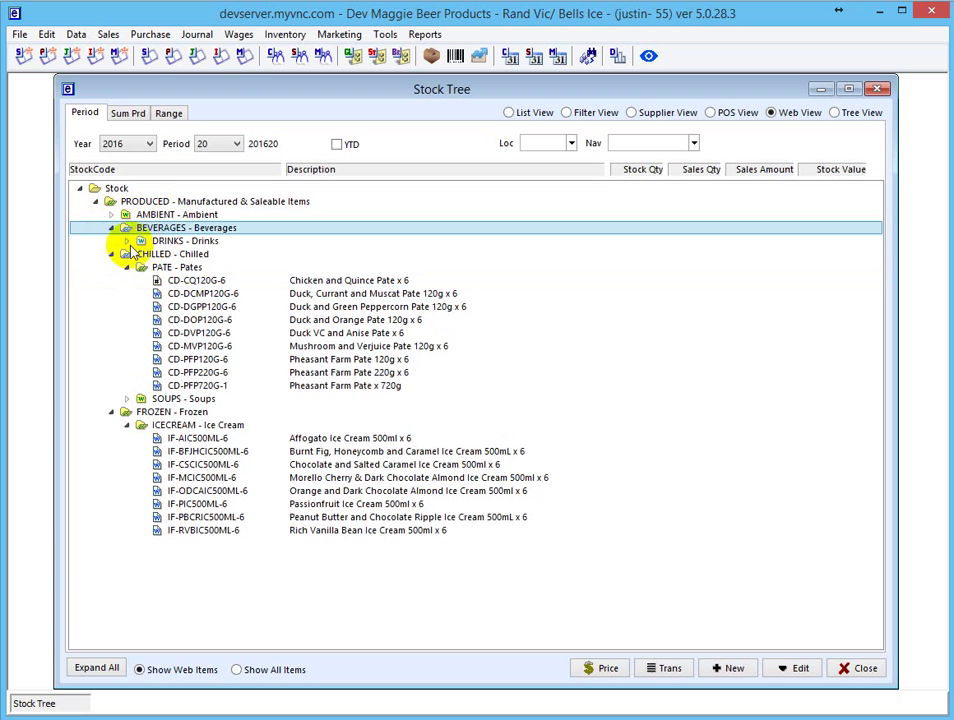
left_click(141, 242)
left_click(241, 254)
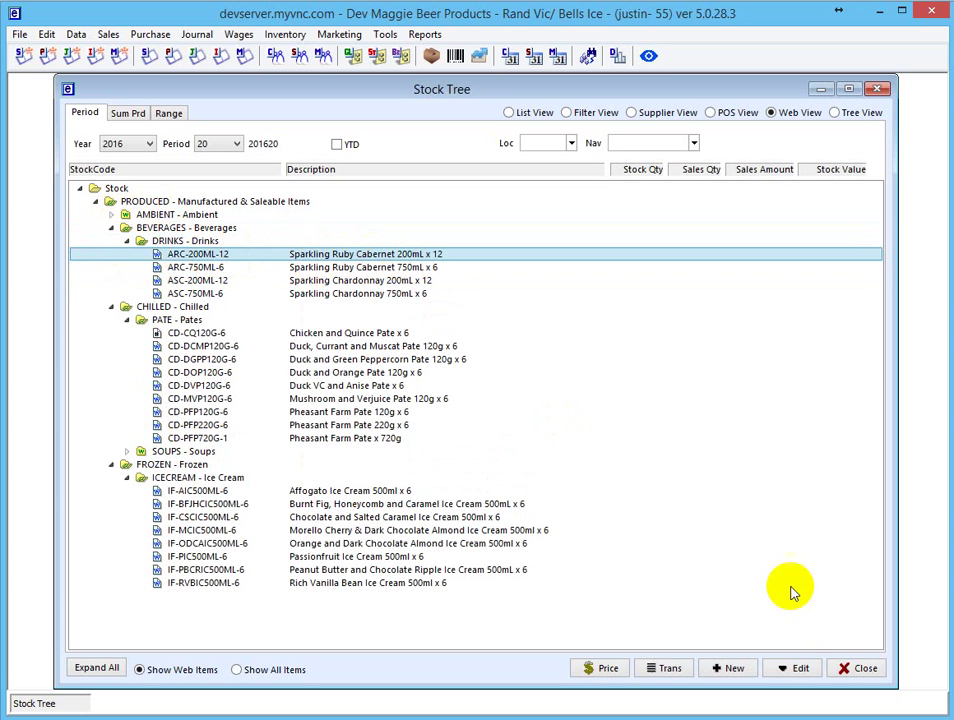
right_click(181, 257)
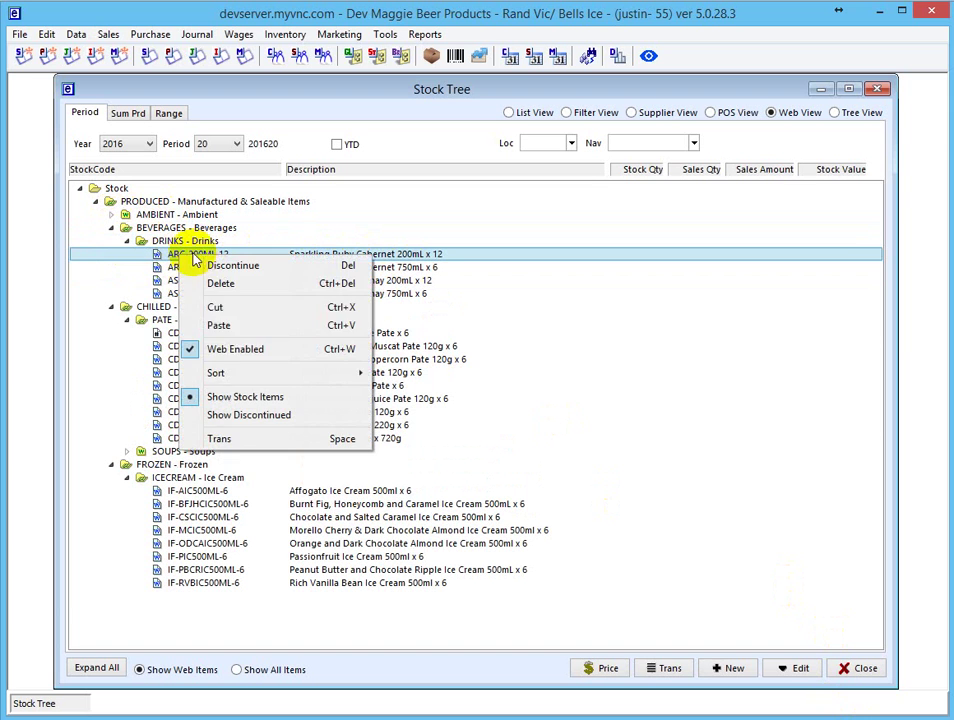
left_click(219, 352)
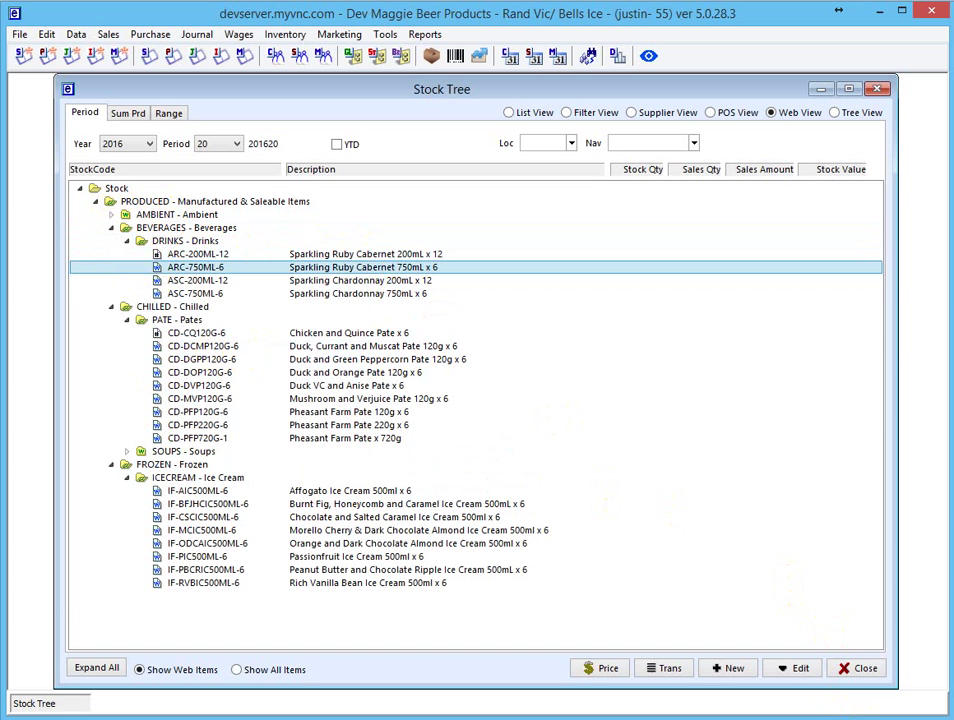
- Switch to the Maggie Beer web store in the browser and reload Drinks under Beverages from the home page to check the listed items
left_click(854, 711)
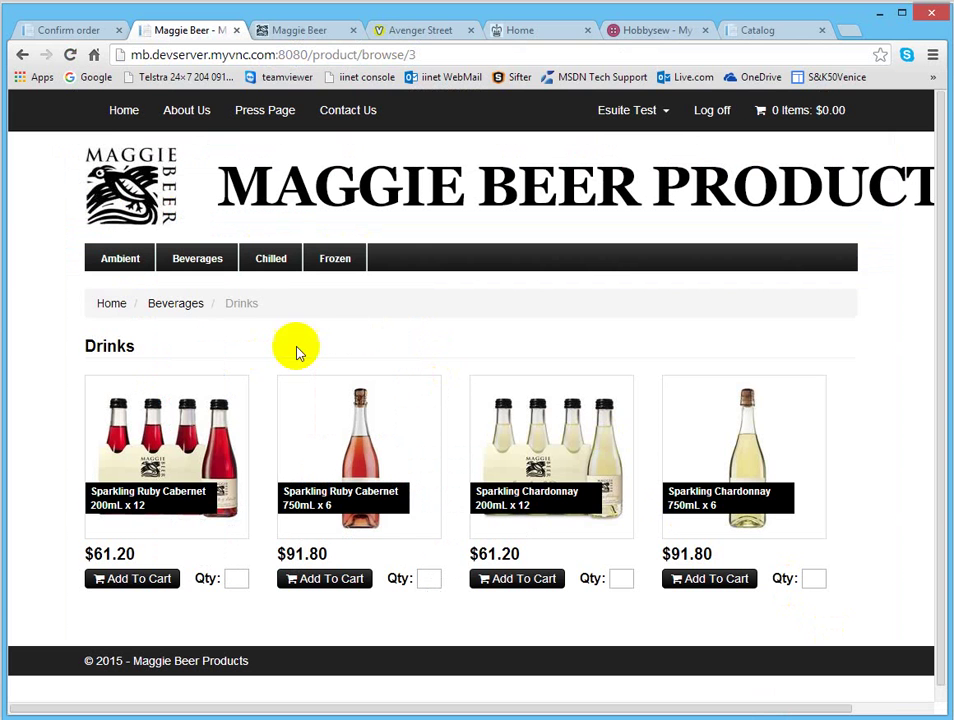
left_click(122, 112)
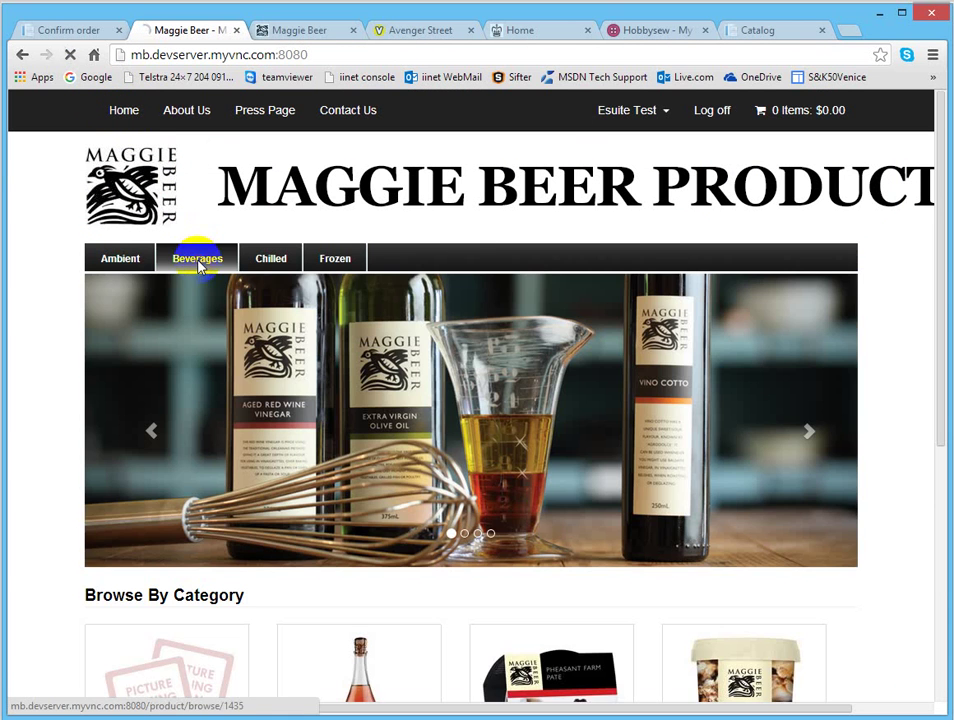
left_click(199, 265)
left_click(176, 449)
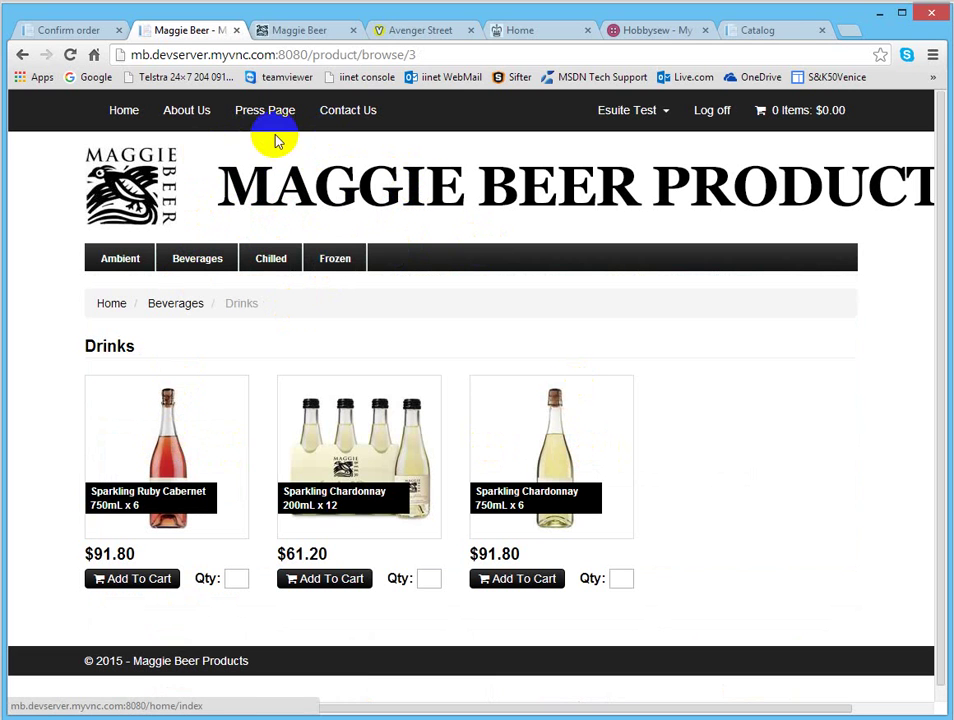
- Open the public Maggie Beer website and look through the Cellar products, including the cider and non-alcoholic bubbles
left_click(297, 32)
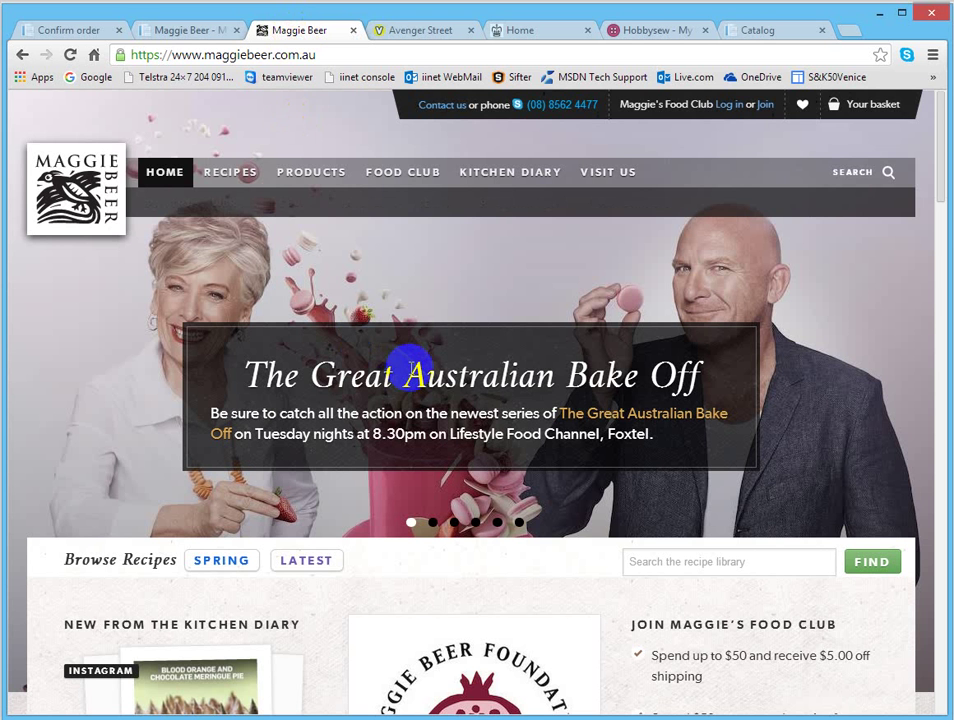
mouse_move(258, 188)
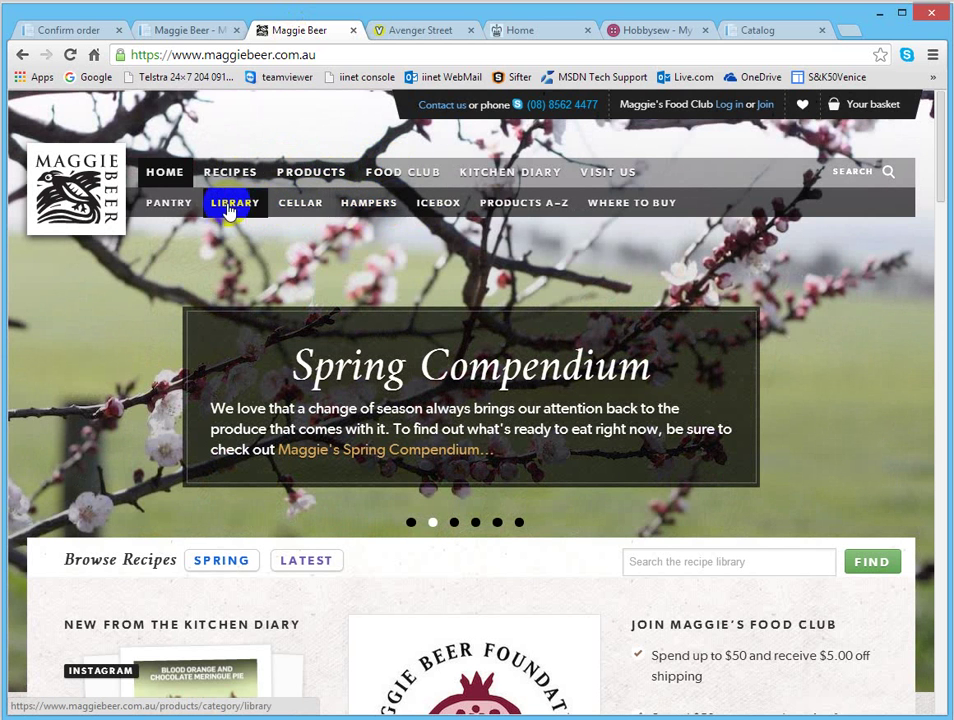
left_click(305, 207)
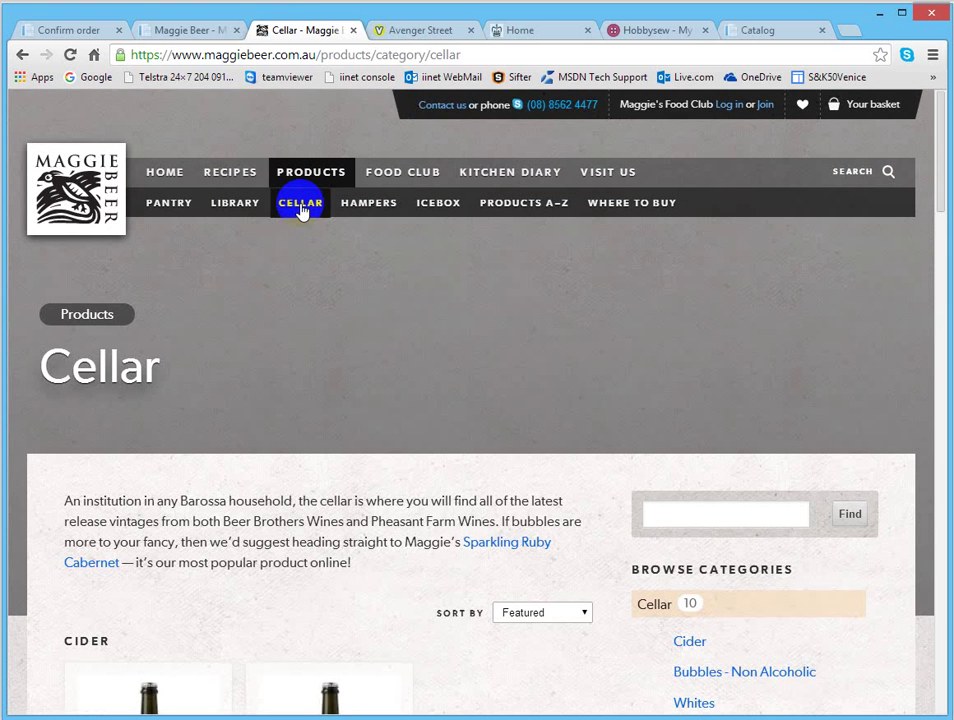
scroll(260, 365, "down", 5)
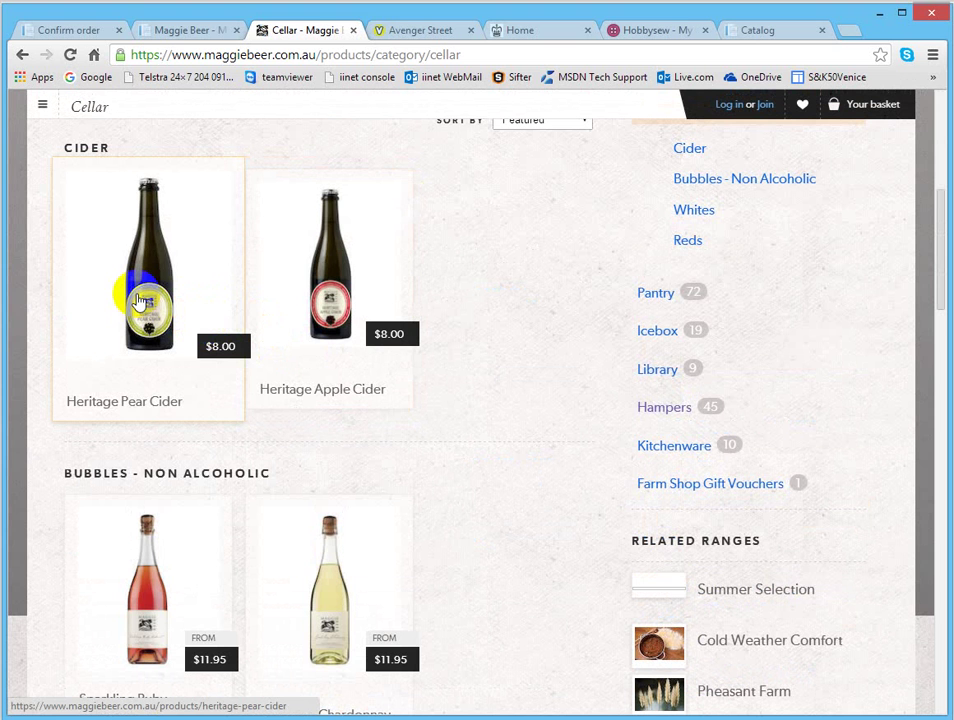
- On the VPW website, browse Automotive, Fuel & Air System and Carburettors, and examine the Avenger Street page's part numbers and prices
left_click(414, 31)
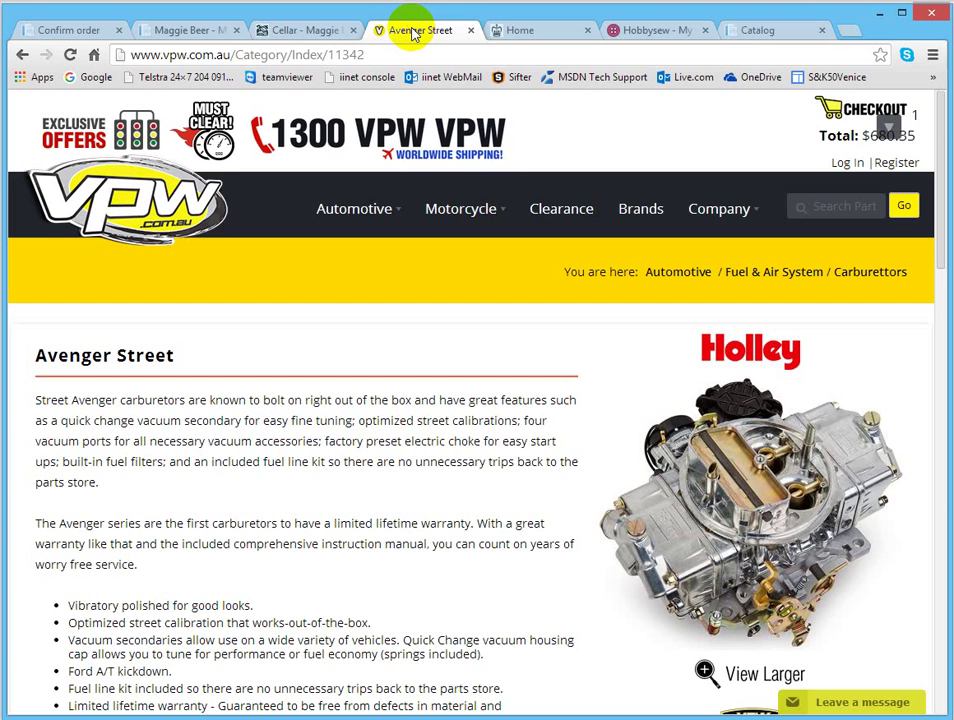
left_click(117, 204)
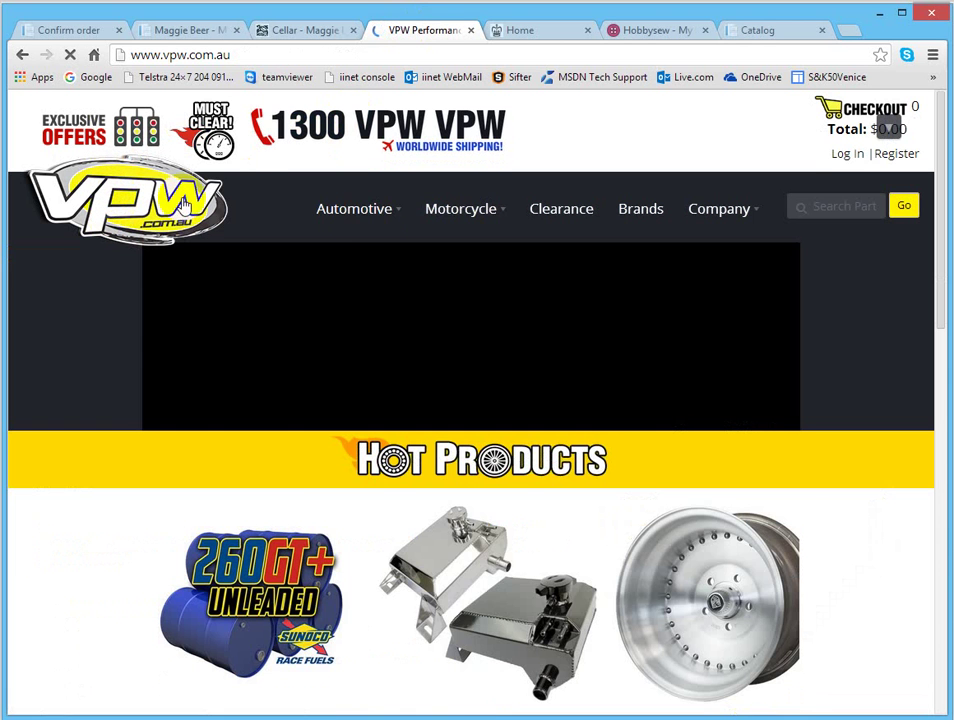
left_click(370, 209)
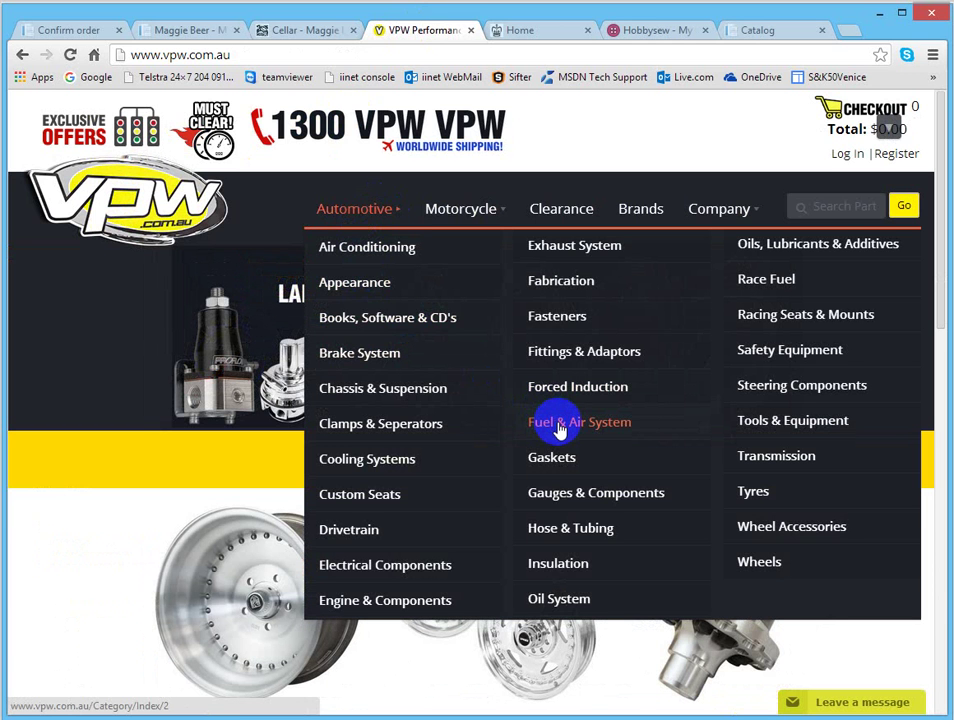
left_click(559, 425)
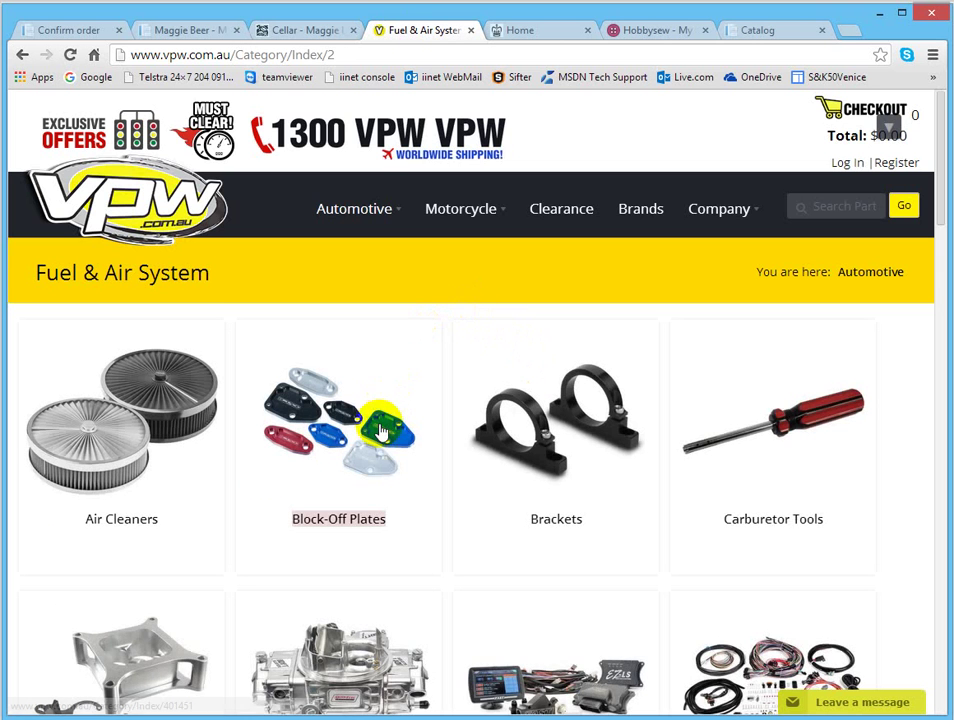
scroll(511, 490, "down", 2)
left_click(352, 528)
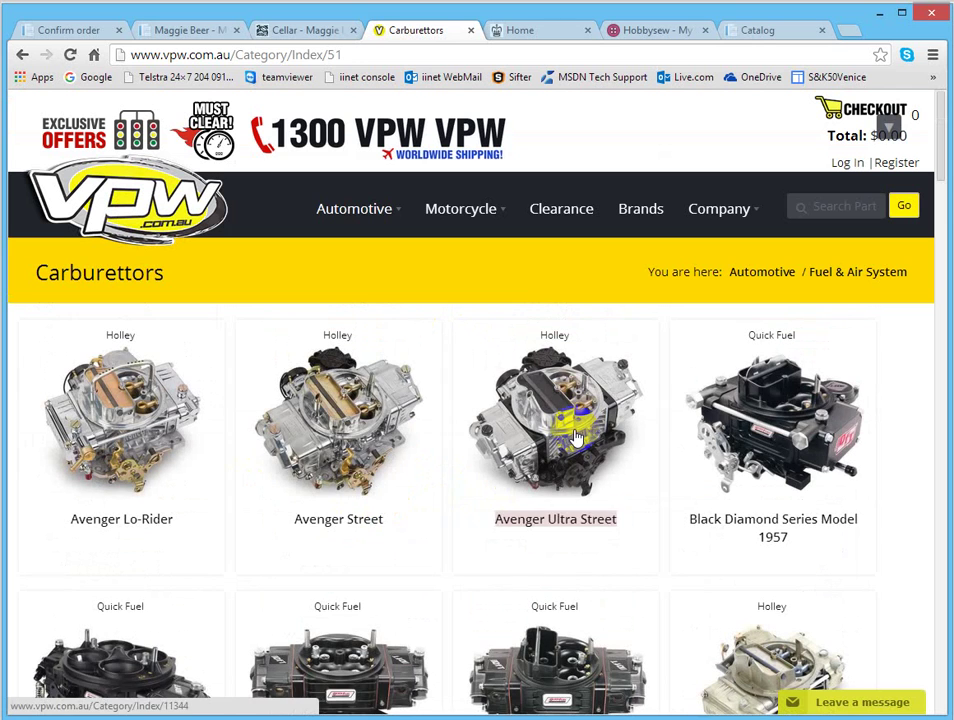
left_click(357, 410)
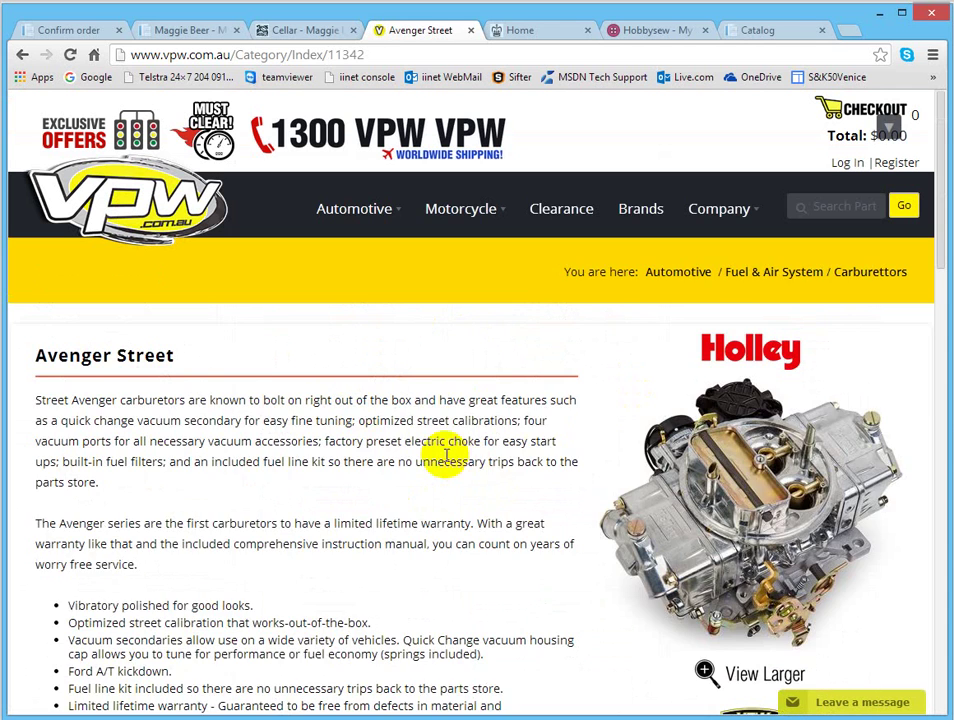
scroll(420, 450, "down", 4)
scroll(595, 340, "down", 3)
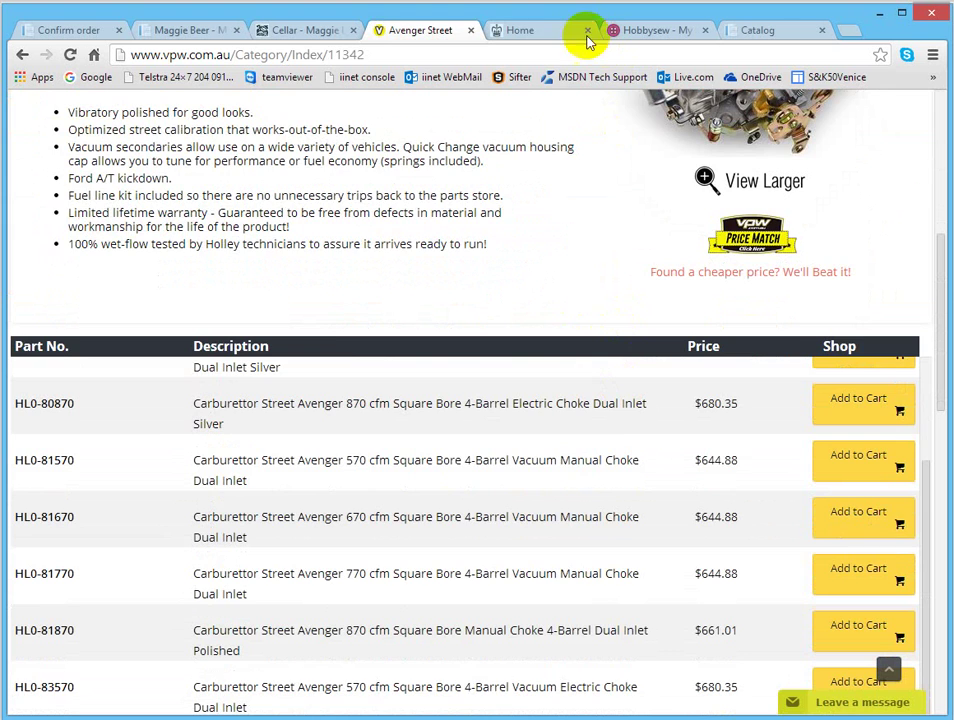
- View the Victoria's Basement home page, looking over its category bar and promotional offers
left_click(530, 28)
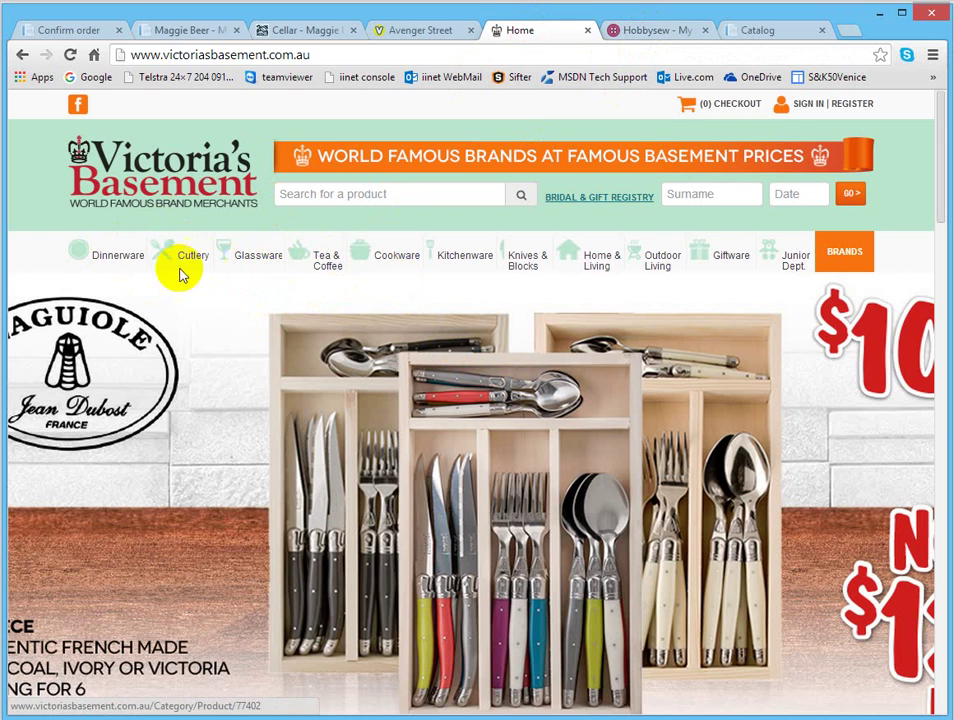
scroll(500, 355, "down", 5)
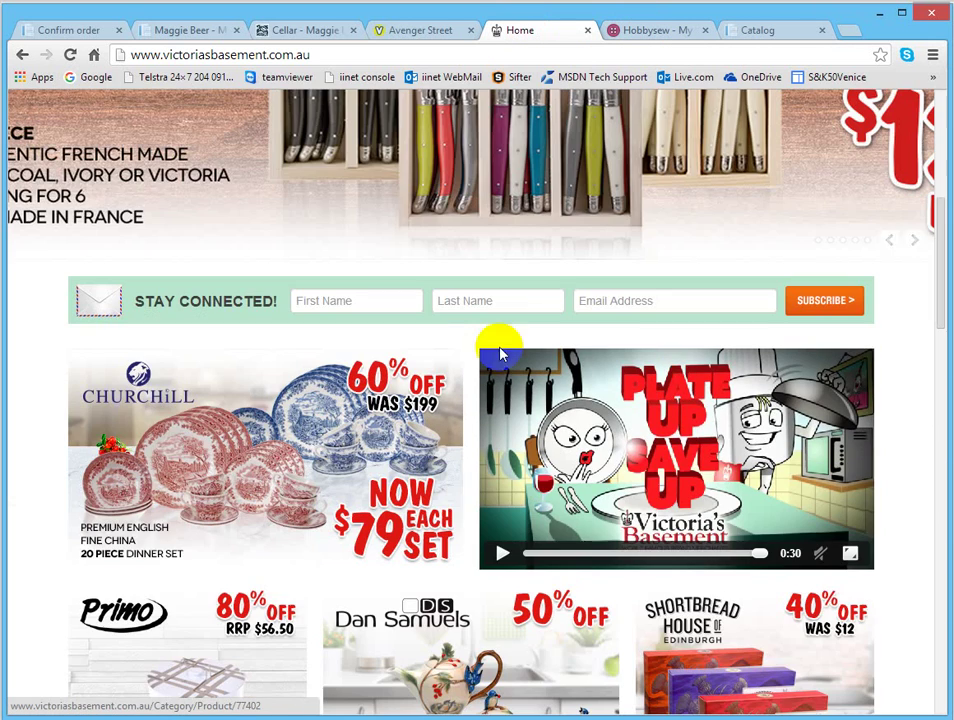
scroll(431, 420, "down", 2)
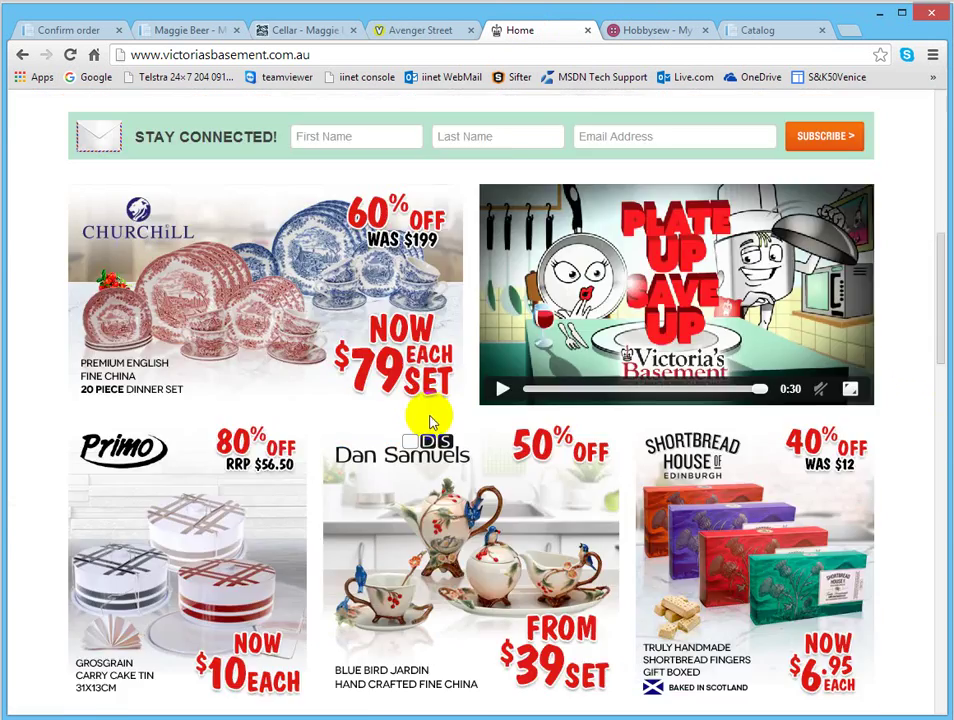
scroll(431, 420, "up", 5)
scroll(575, 192, "up", 2)
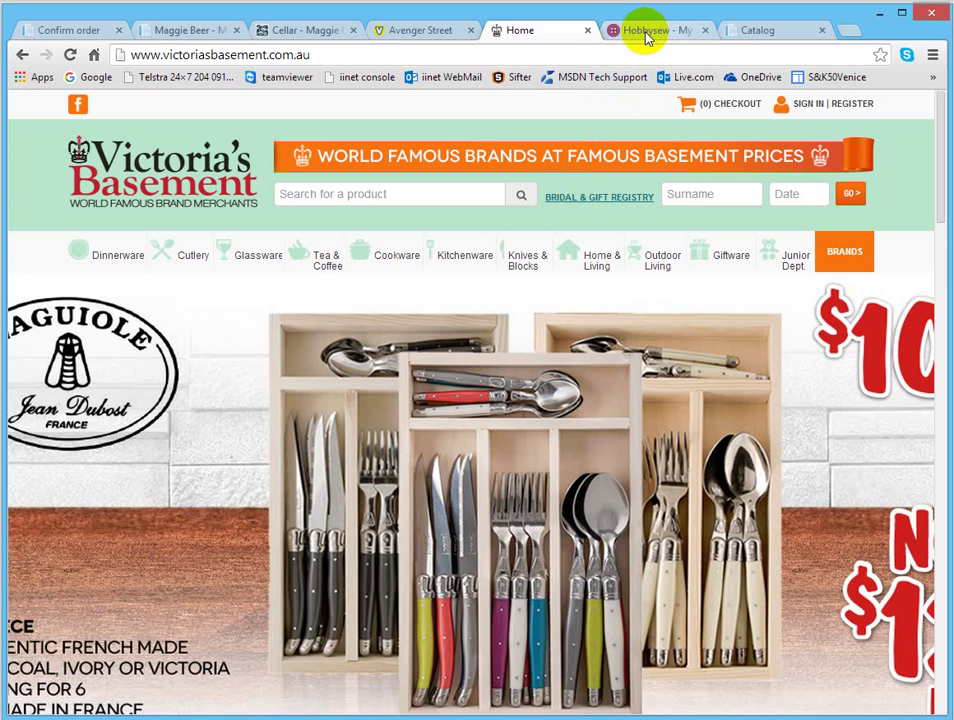
- Open the Hobbysew website and shrink the browser window to about phone width to examine its mobile layout
left_click(645, 33)
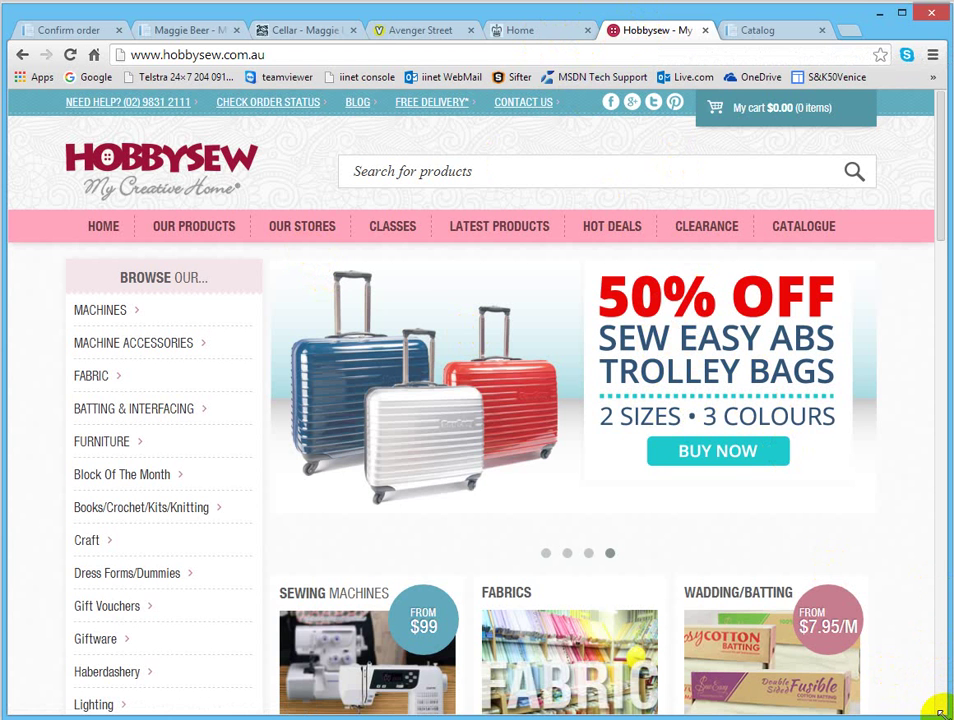
left_click_drag(940, 712, 360, 638)
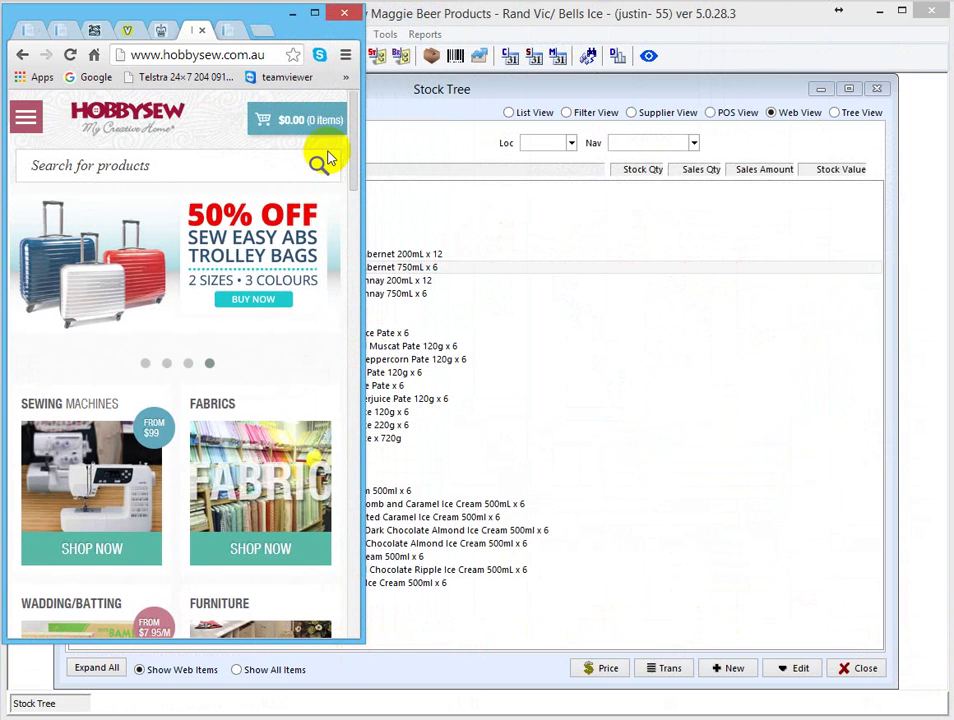
mouse_move(356, 160)
left_mouse_down()
mouse_move(349, 266)
mouse_move(347, 158)
left_mouse_up()
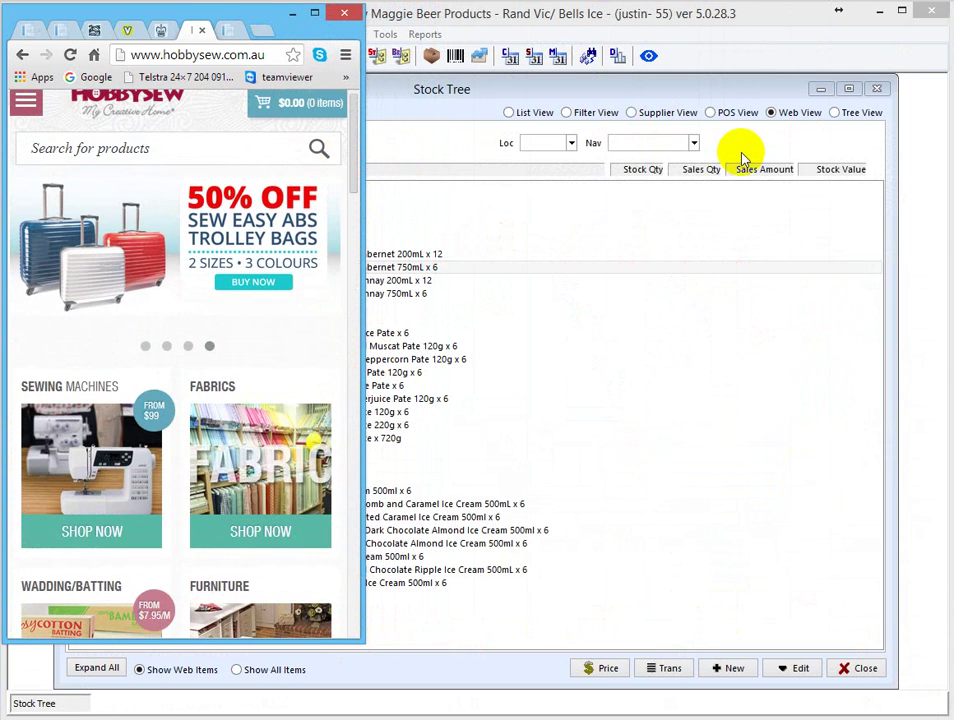